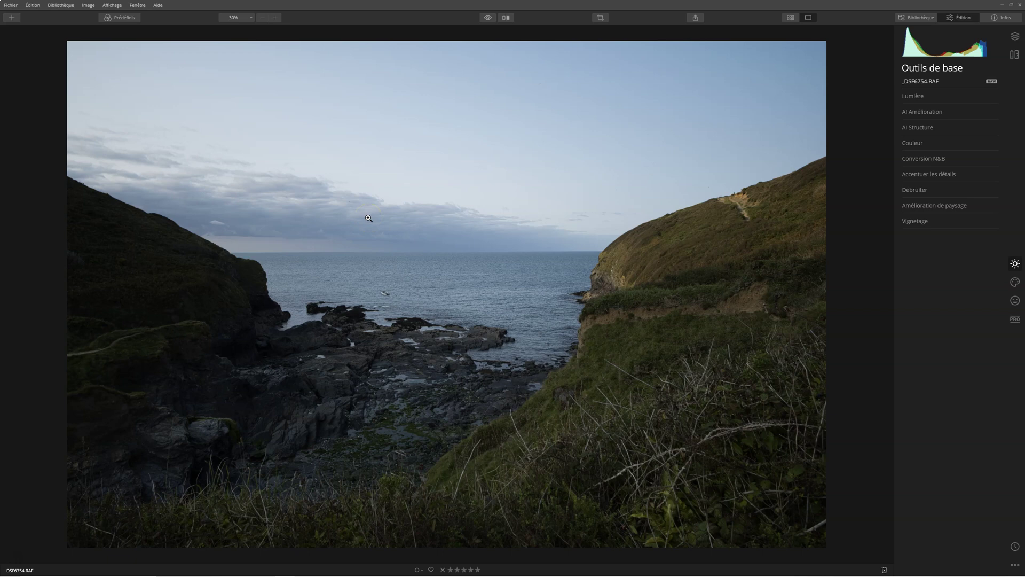
click(32, 6)
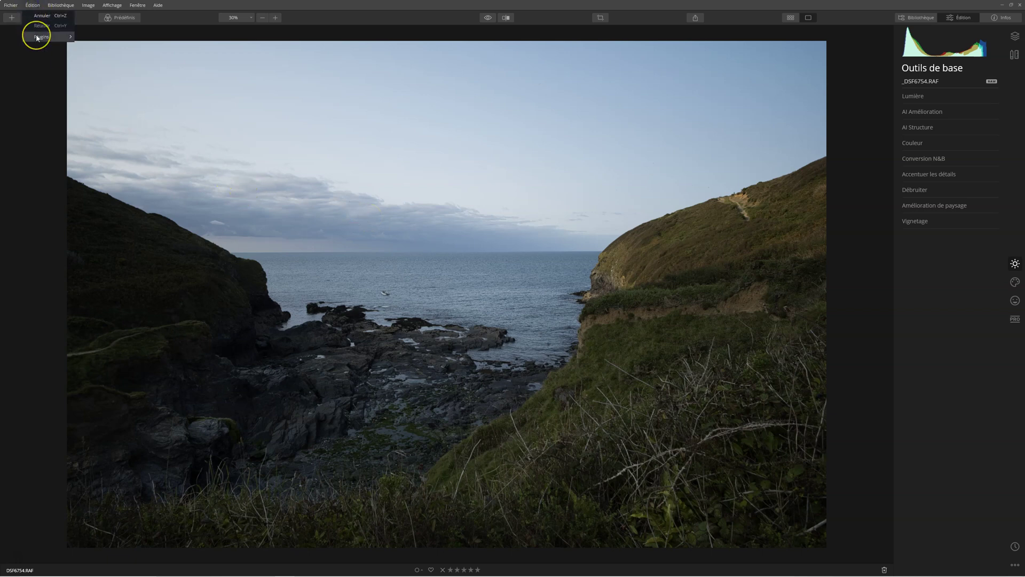
mouse_move(37, 38)
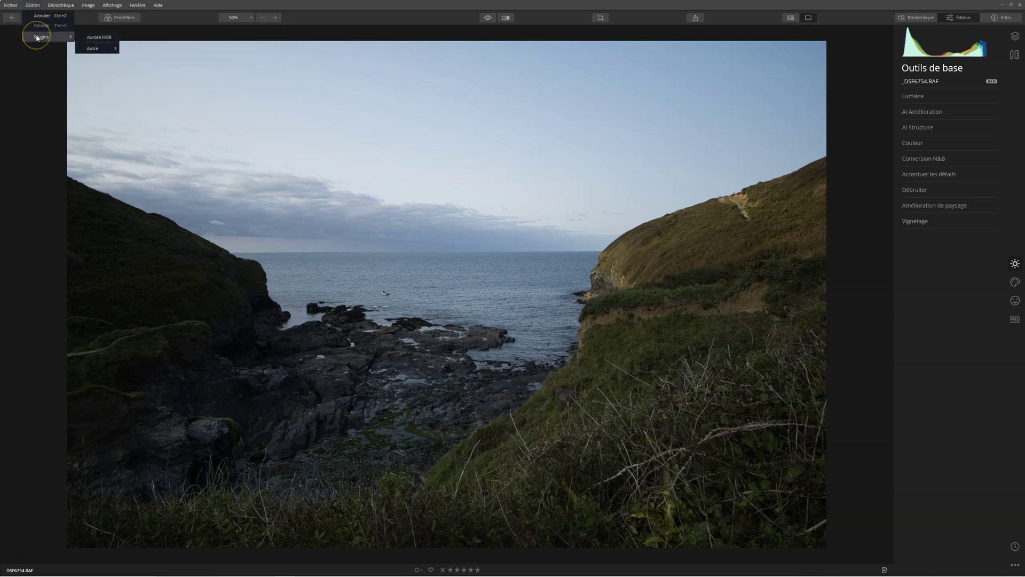
click(96, 49)
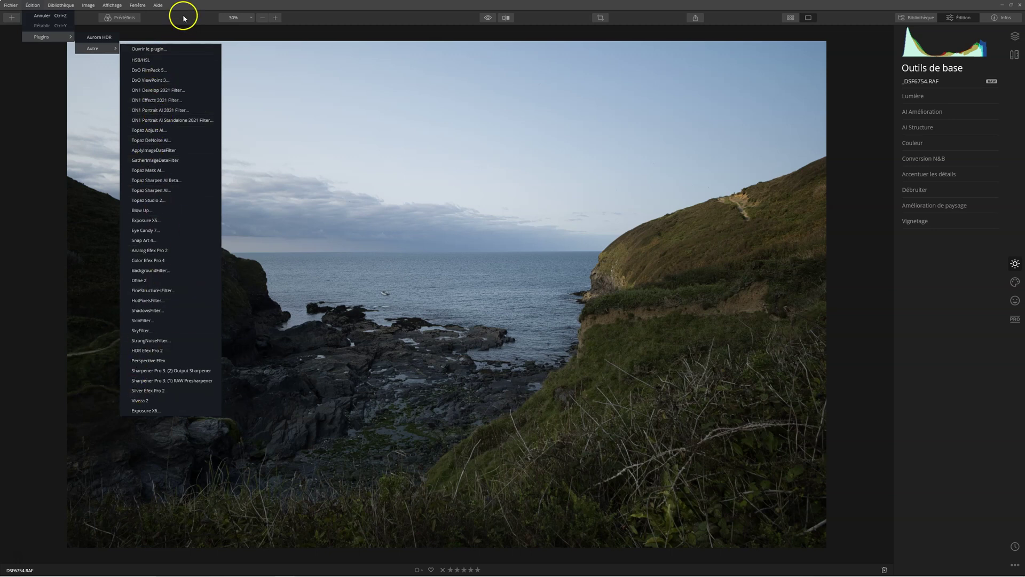
click(281, 217)
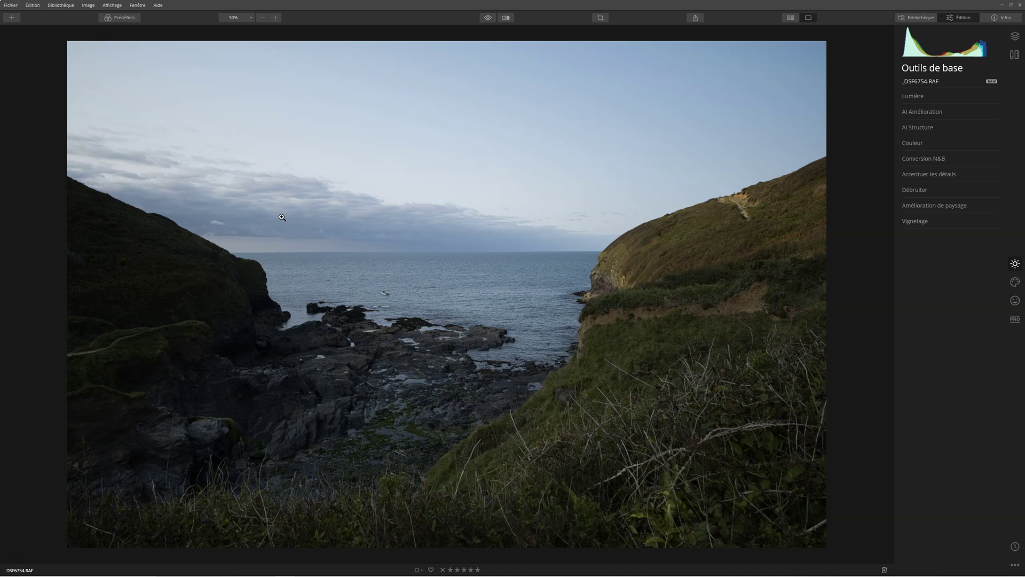
click(290, 219)
drag(311, 204, 393, 175)
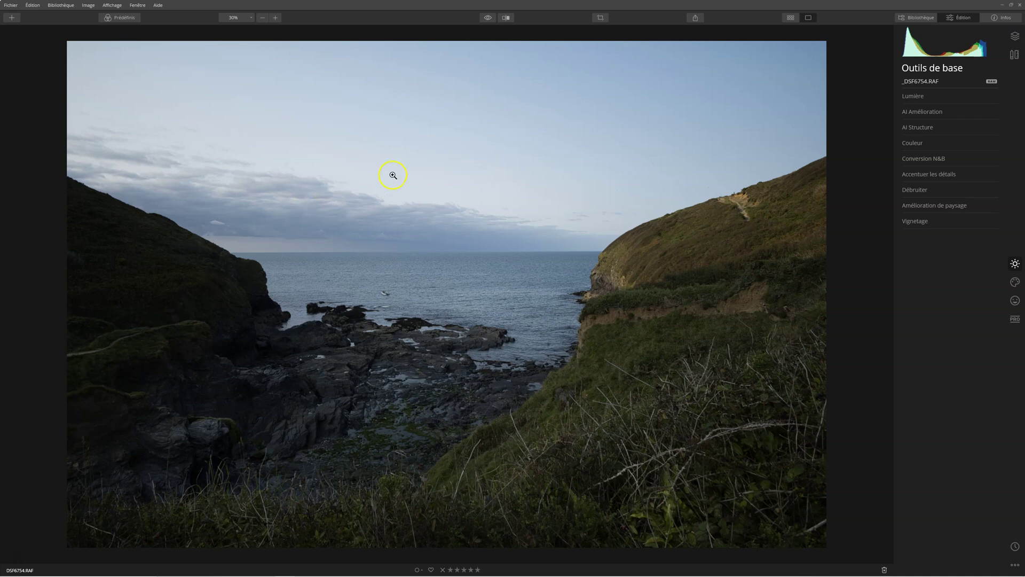
Set AI Accent to 90 in AI Amélioration and compare the photo with and without the effect
click(915, 110)
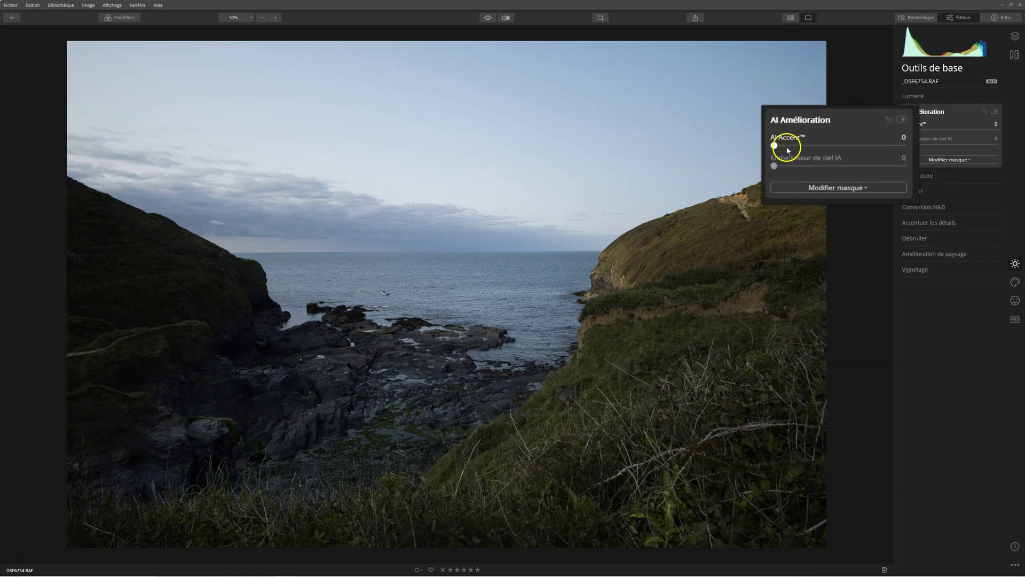
drag(733, 151, 823, 151)
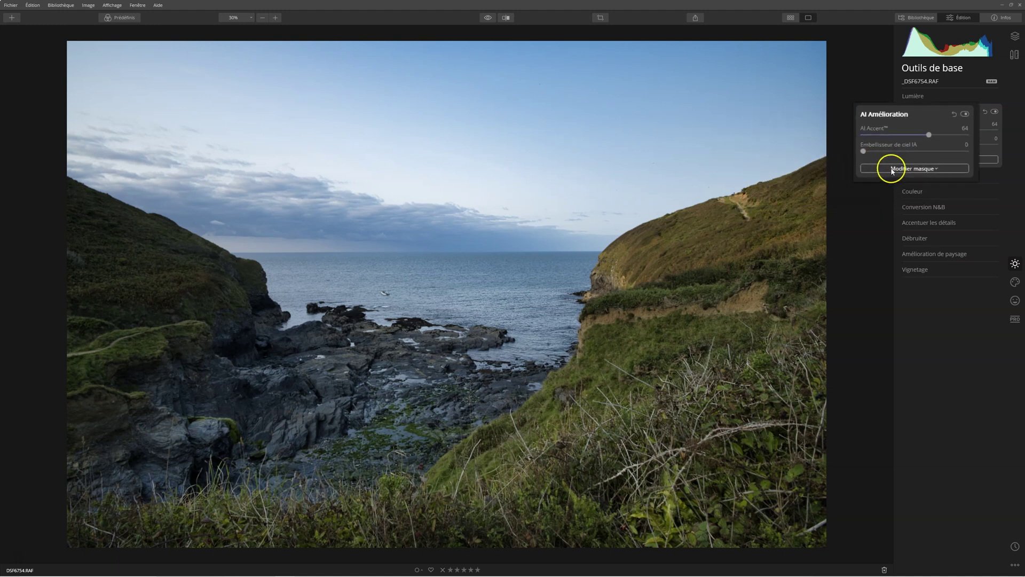
drag(959, 130, 980, 133)
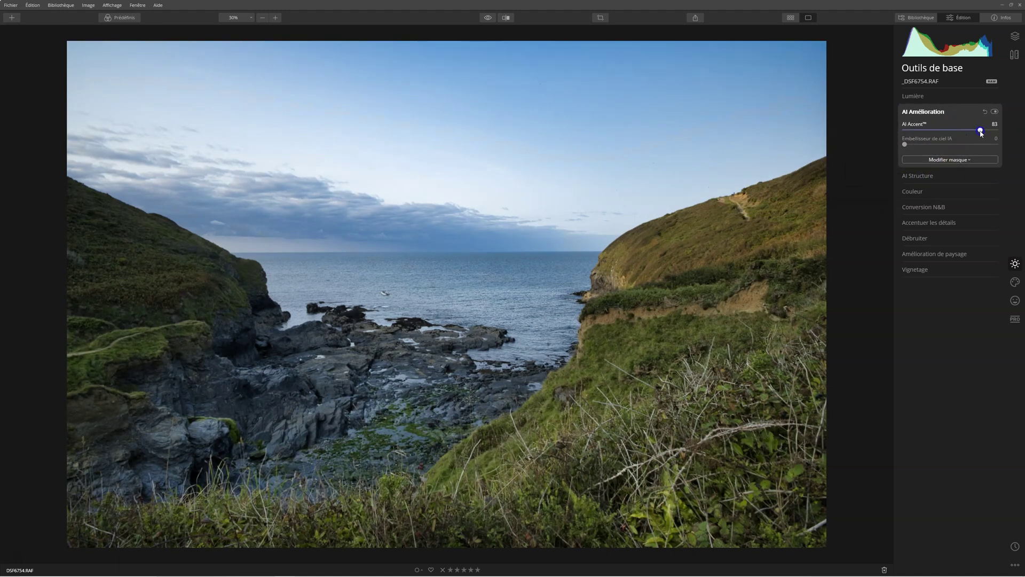
click(995, 112)
click(995, 112)
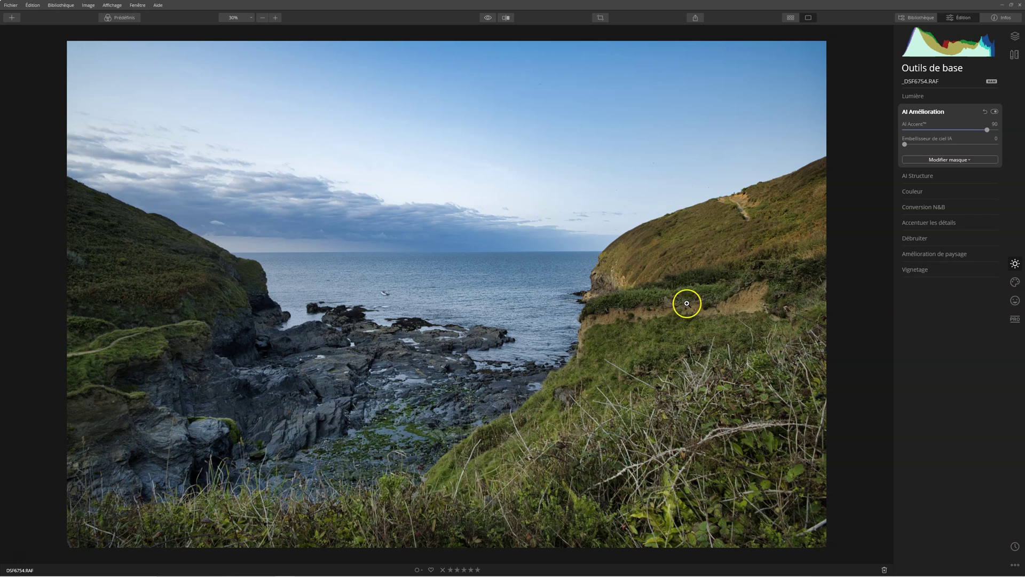
Open the photo in the LuminarAI plugin, loading its plugin file from the Program Files > Skylum > Luminar AI folder on drive C
click(32, 5)
mouse_move(46, 41)
click(93, 48)
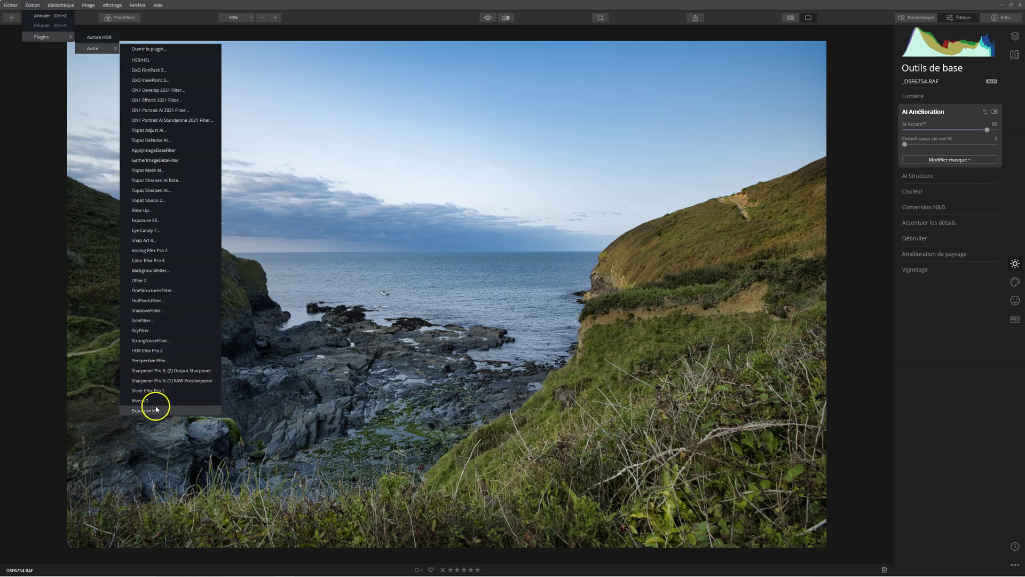
click(155, 53)
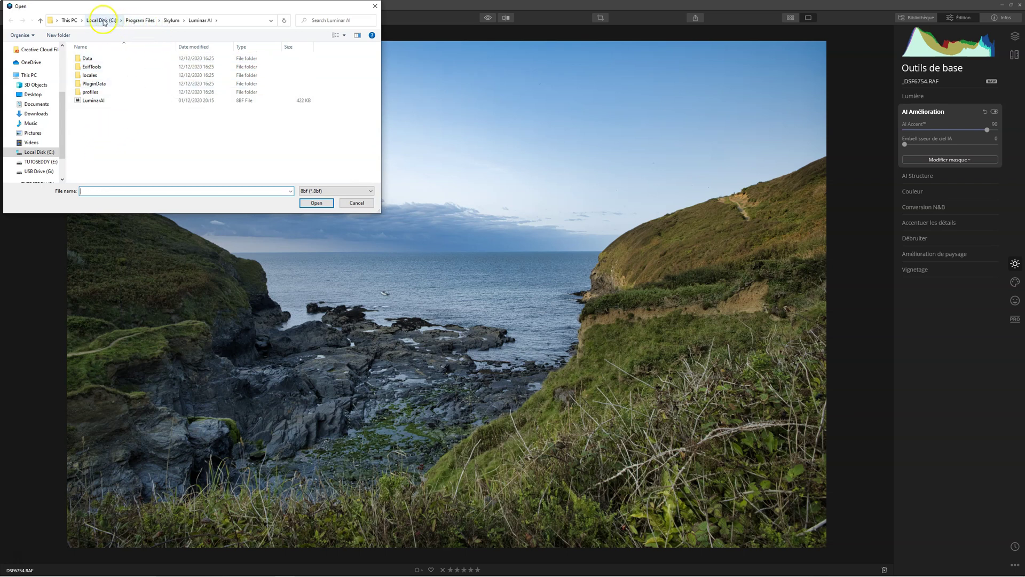
click(113, 21)
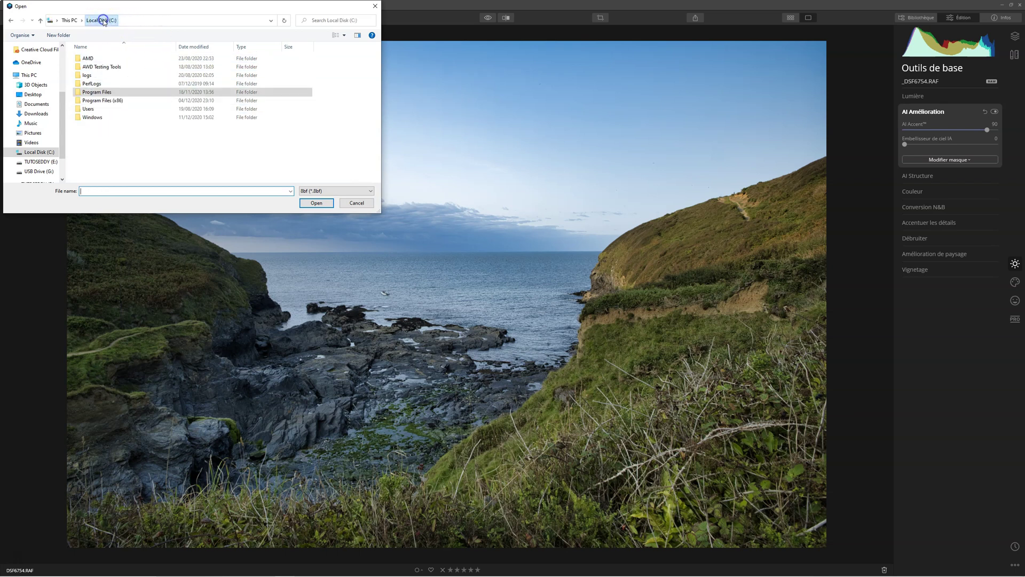
double_click(100, 92)
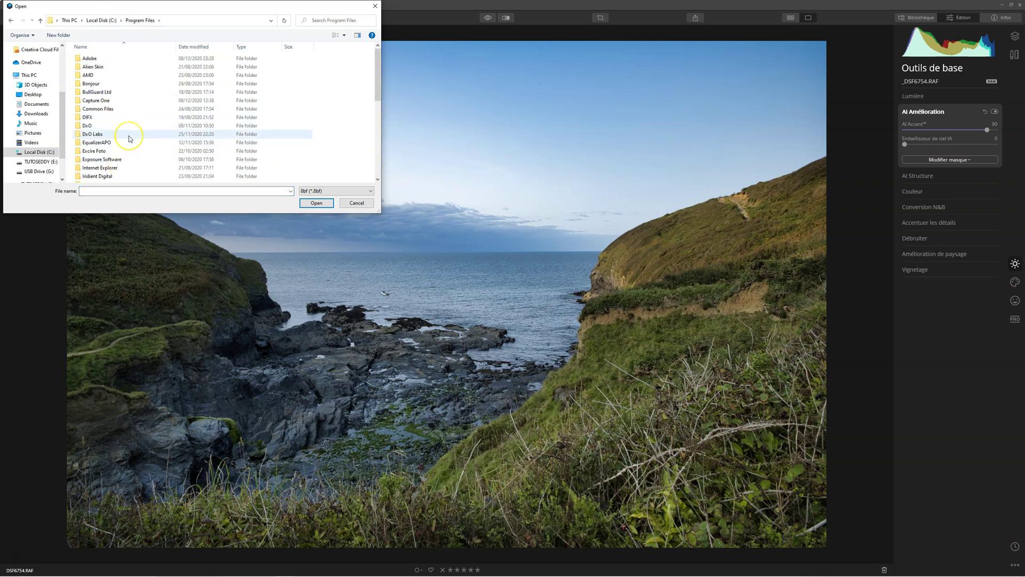
scroll(129, 138, down, 5)
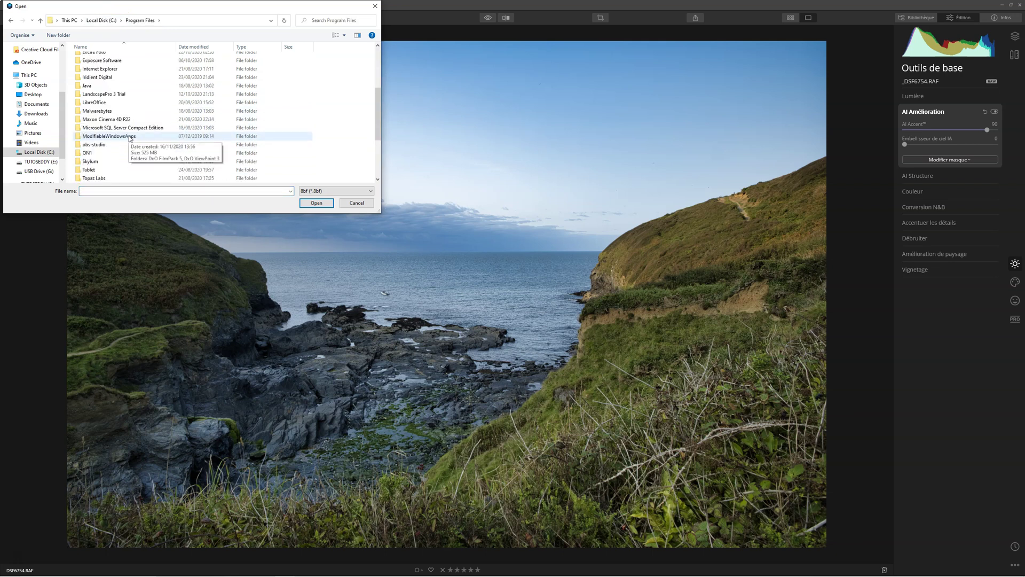
double_click(91, 136)
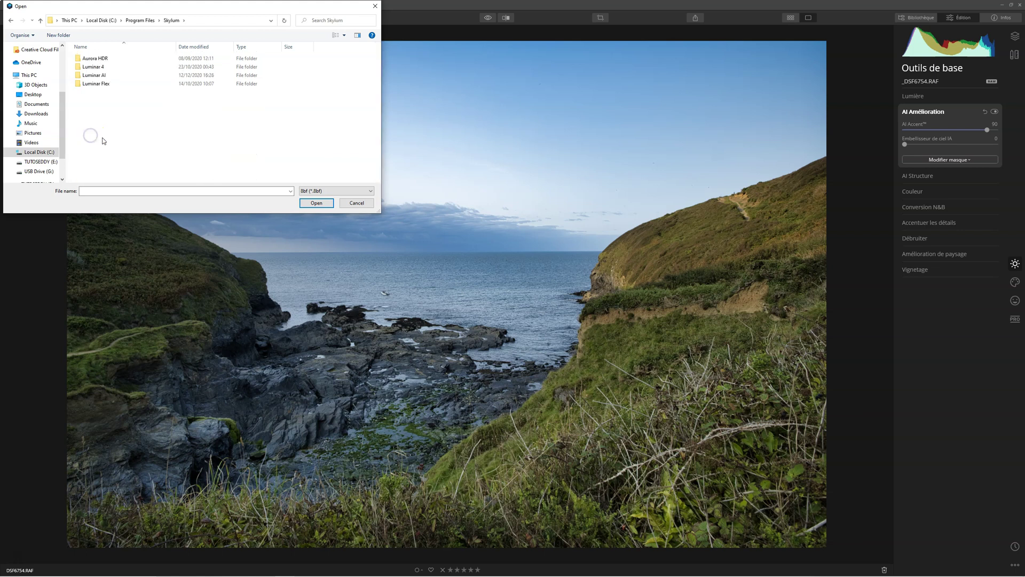
double_click(97, 77)
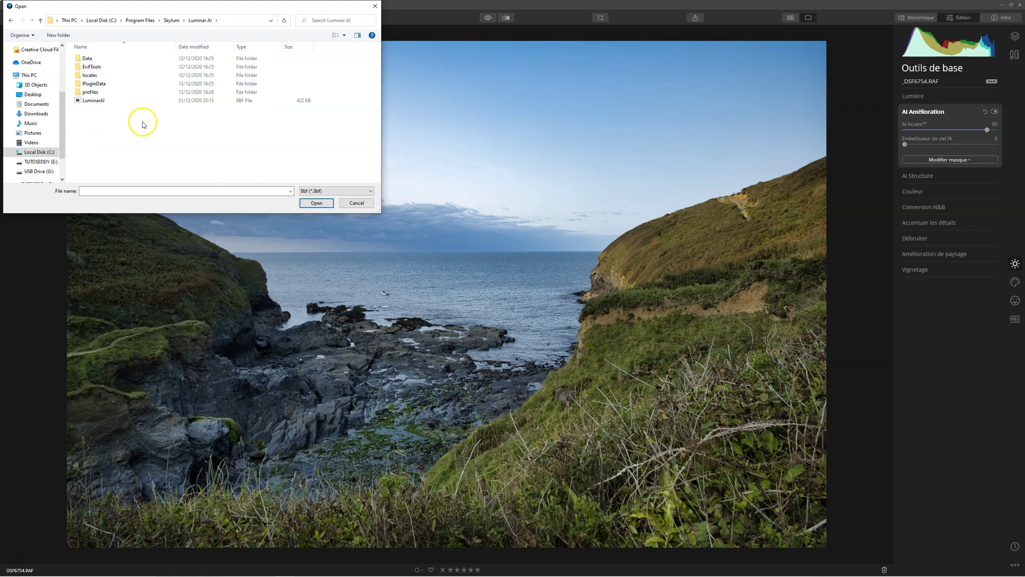
click(85, 100)
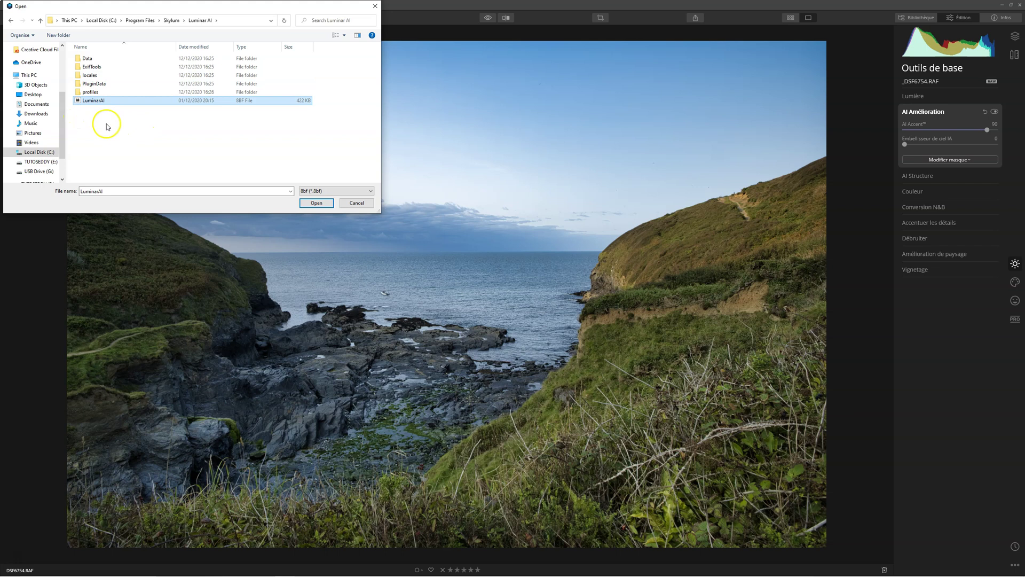
click(316, 203)
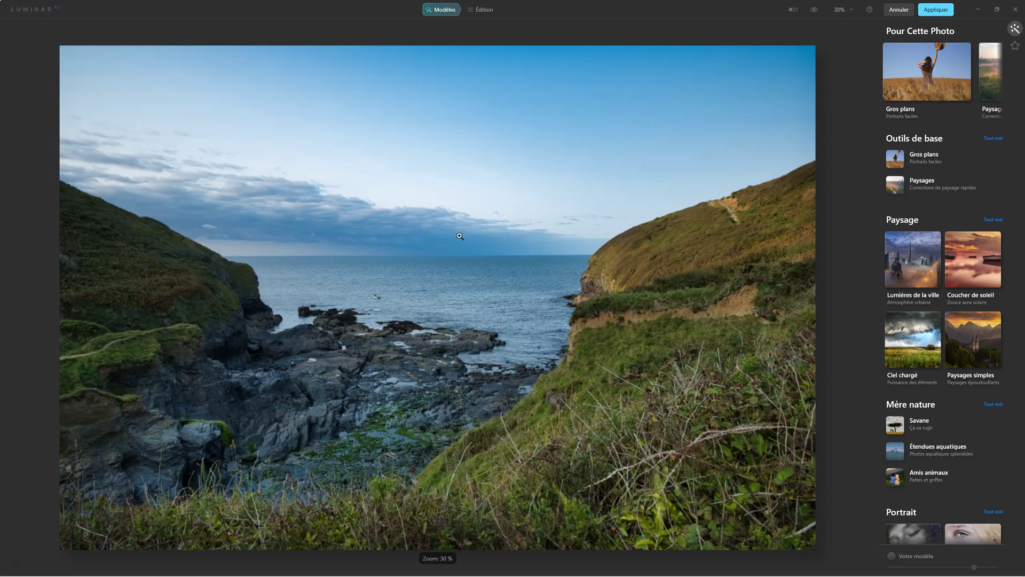
Try the Flash argenté and Courants froids templates from the Étendues aquatiques collection, and keep Sombre et riche
click(459, 235)
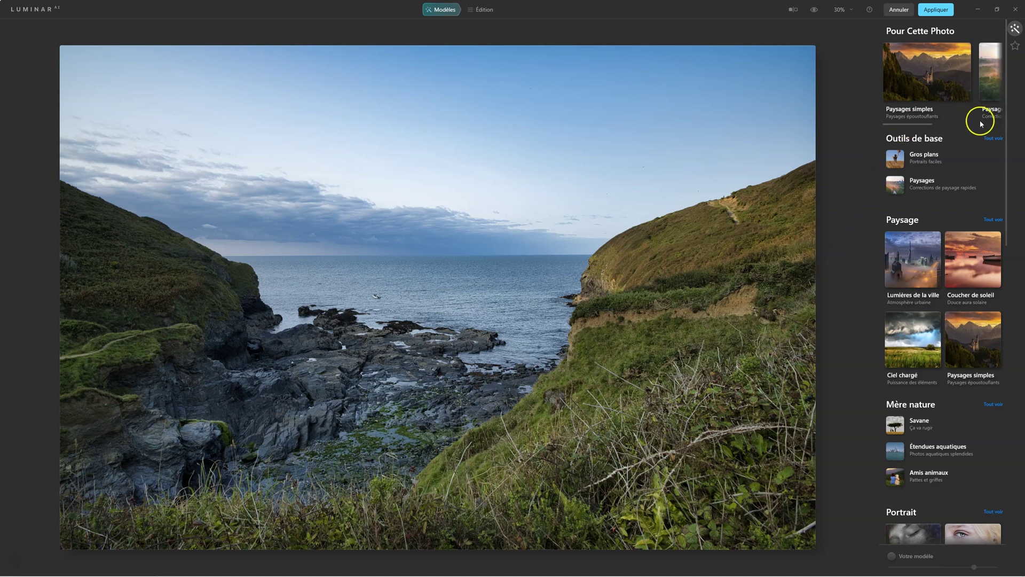
scroll(950, 74, right, 5)
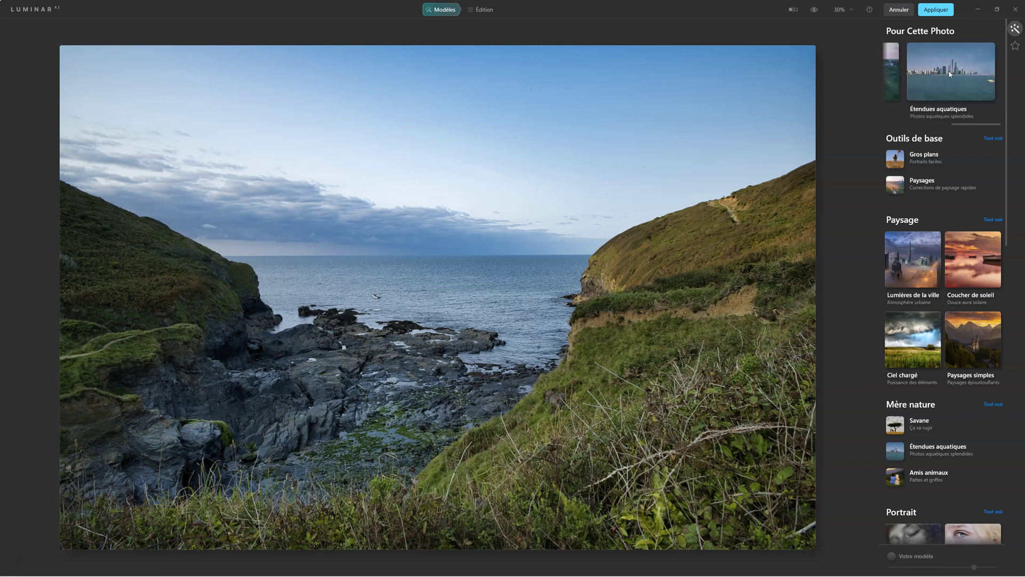
click(950, 73)
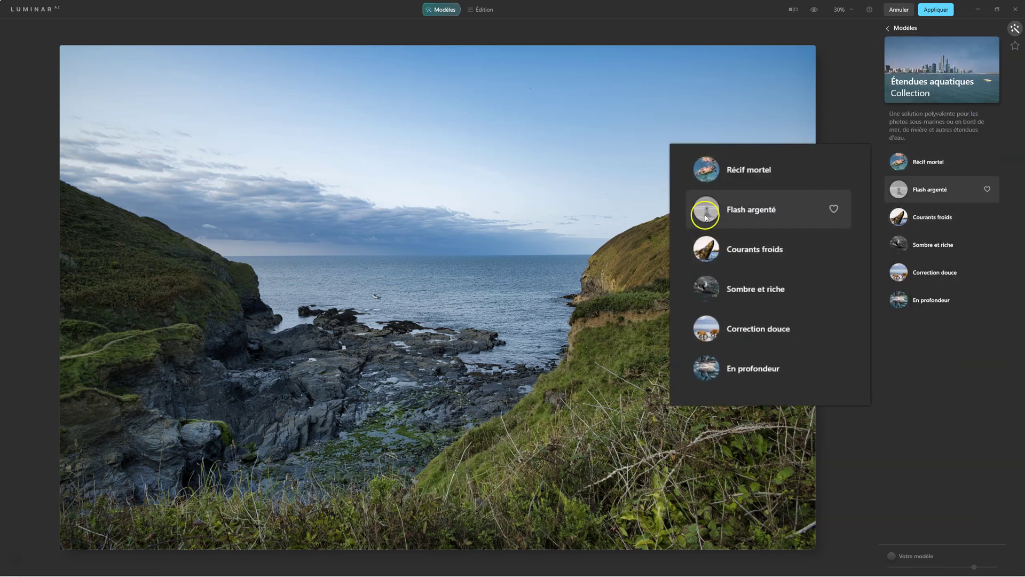
click(705, 218)
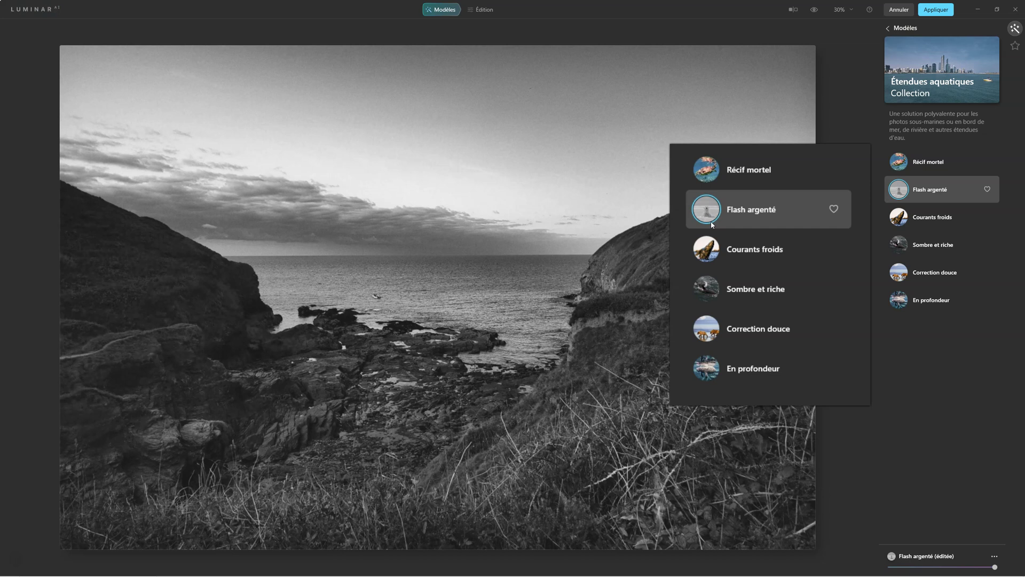
click(702, 251)
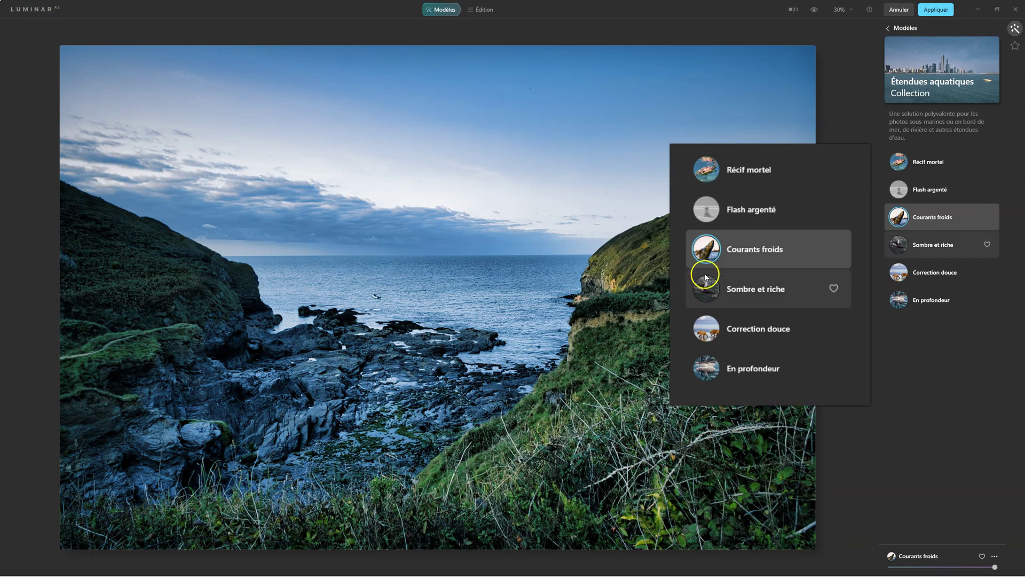
click(711, 290)
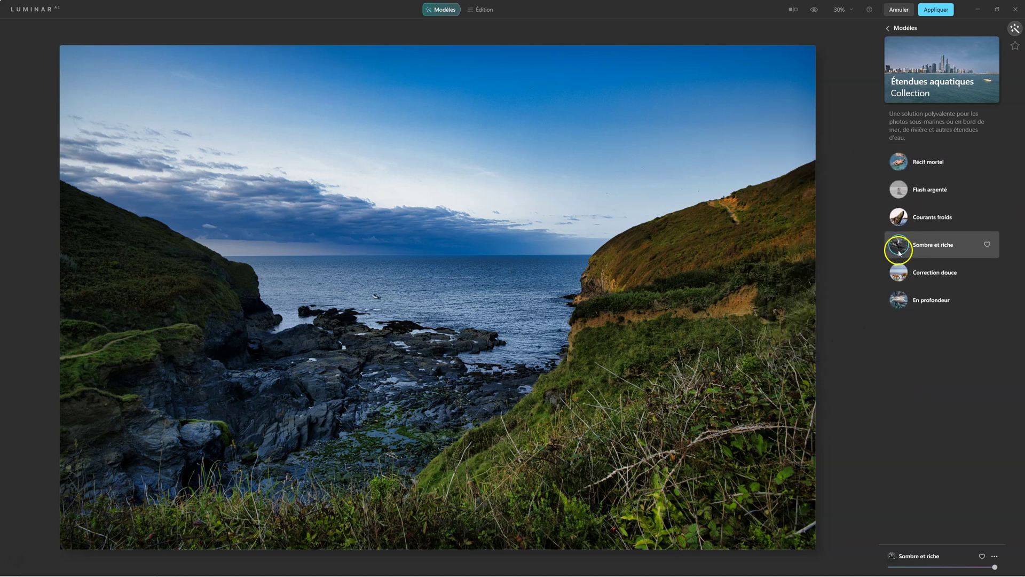
click(813, 9)
Set Embellisseur de Ciel to 0 and Accent to 80 in the Enhance AI tool
click(481, 10)
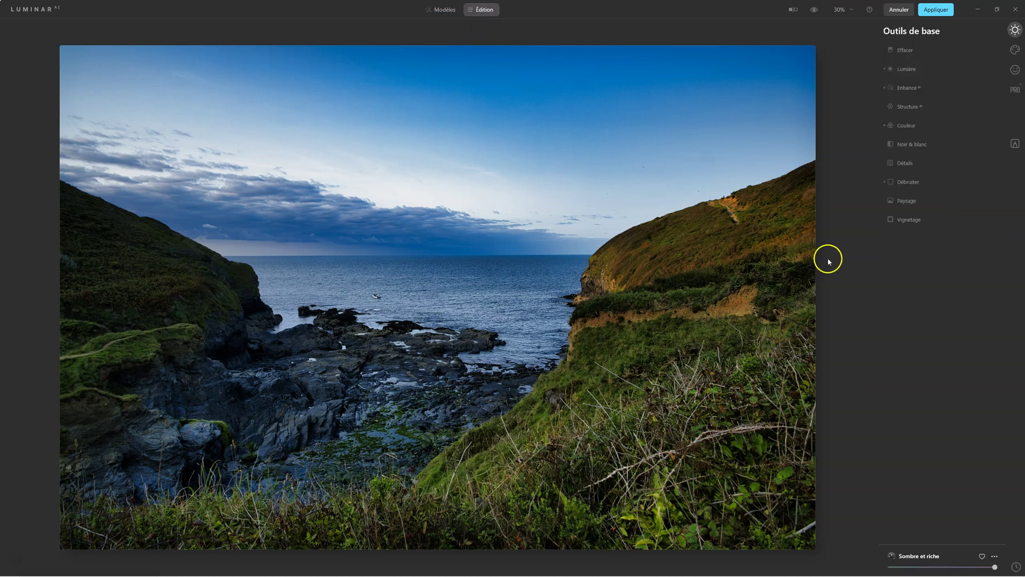
click(935, 90)
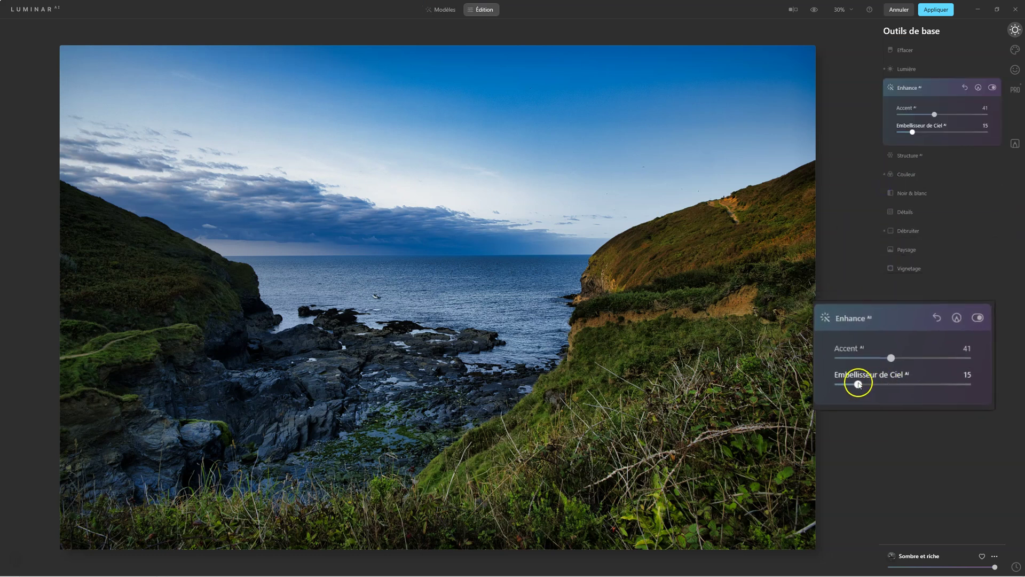
drag(912, 132, 868, 131)
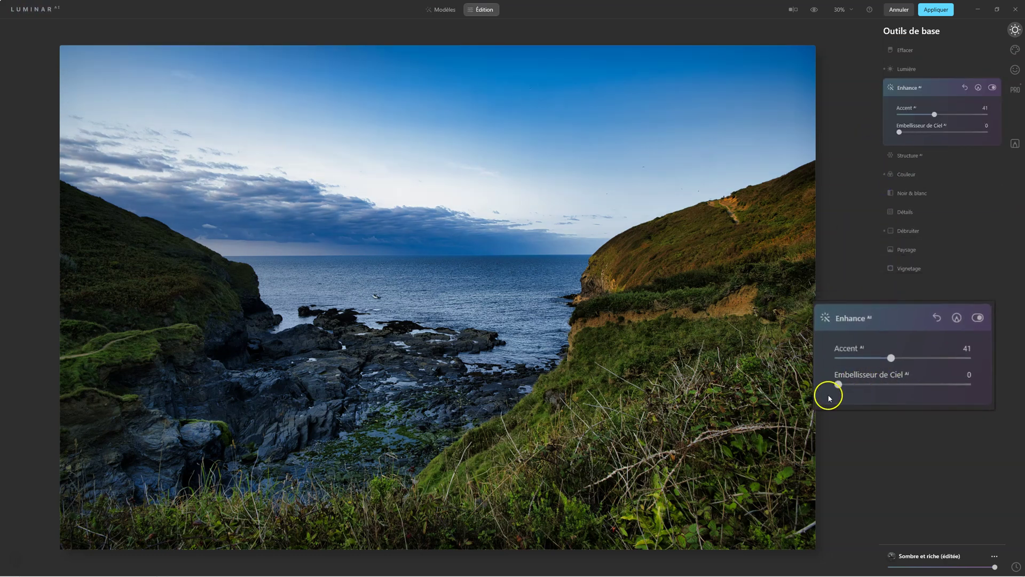
click(909, 68)
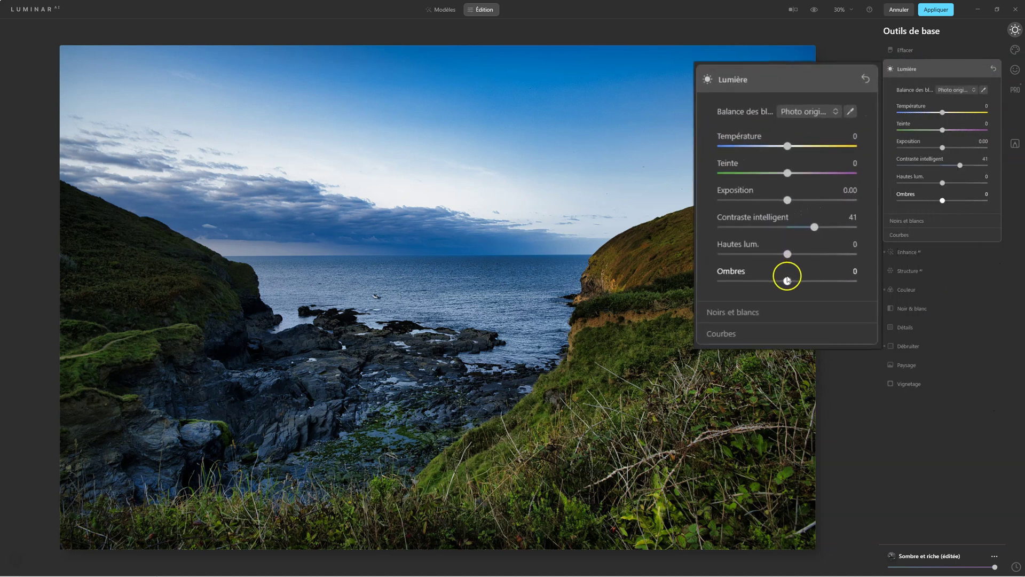
click(907, 251)
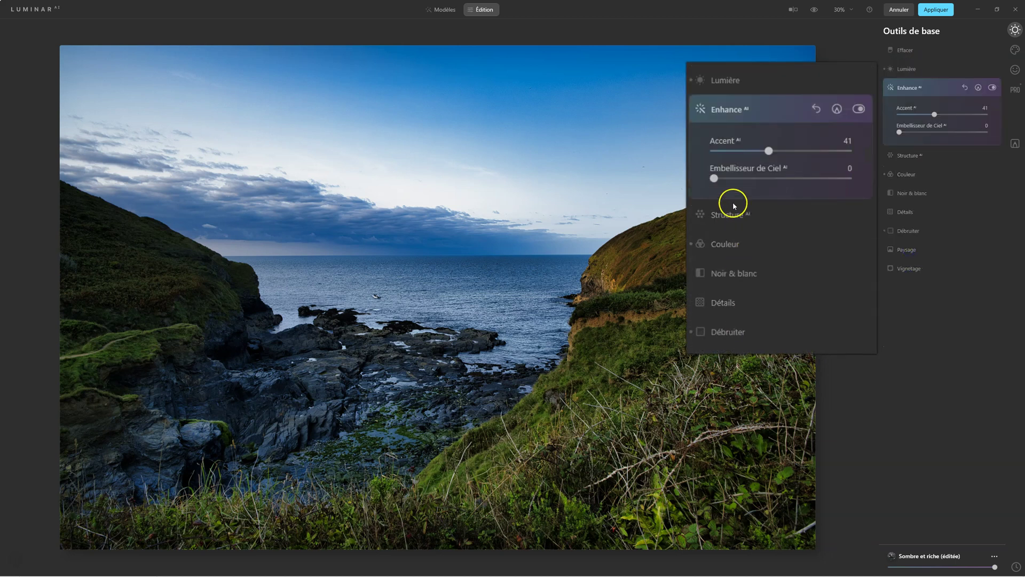
drag(964, 114, 975, 115)
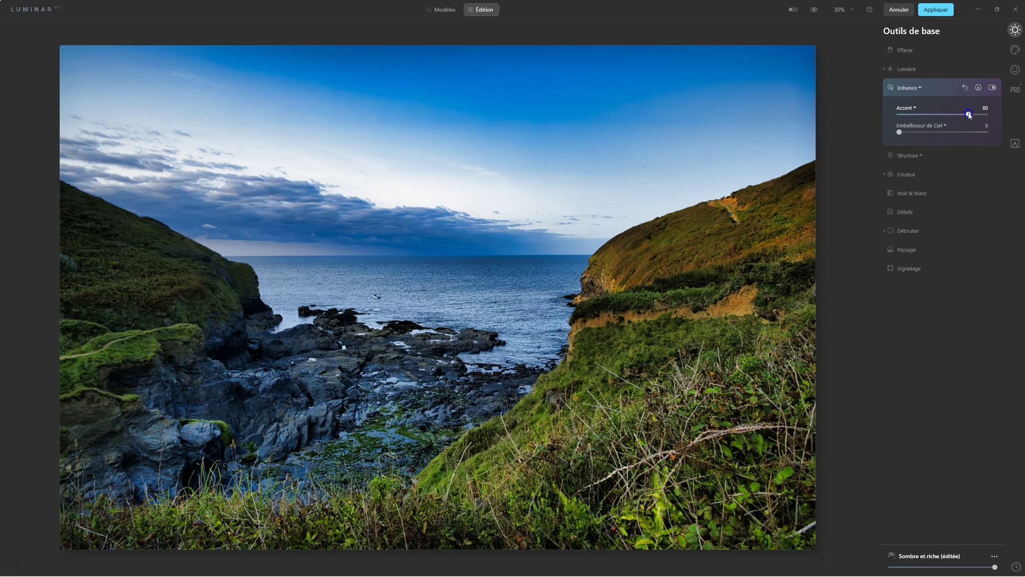
Lower the Couleur tool's Saturation to -49 and compare the photo with its unedited version
click(905, 174)
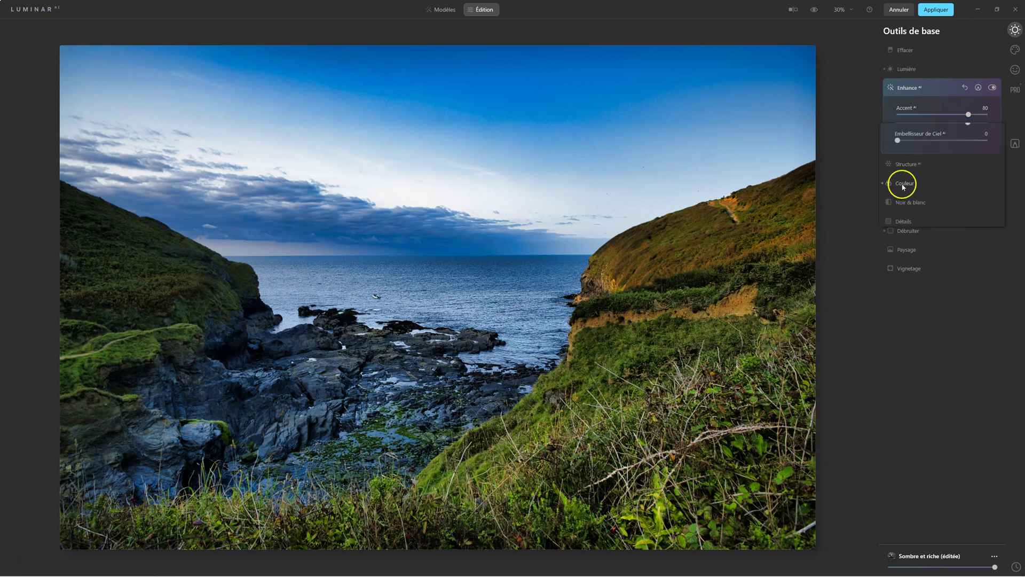
drag(943, 152, 919, 153)
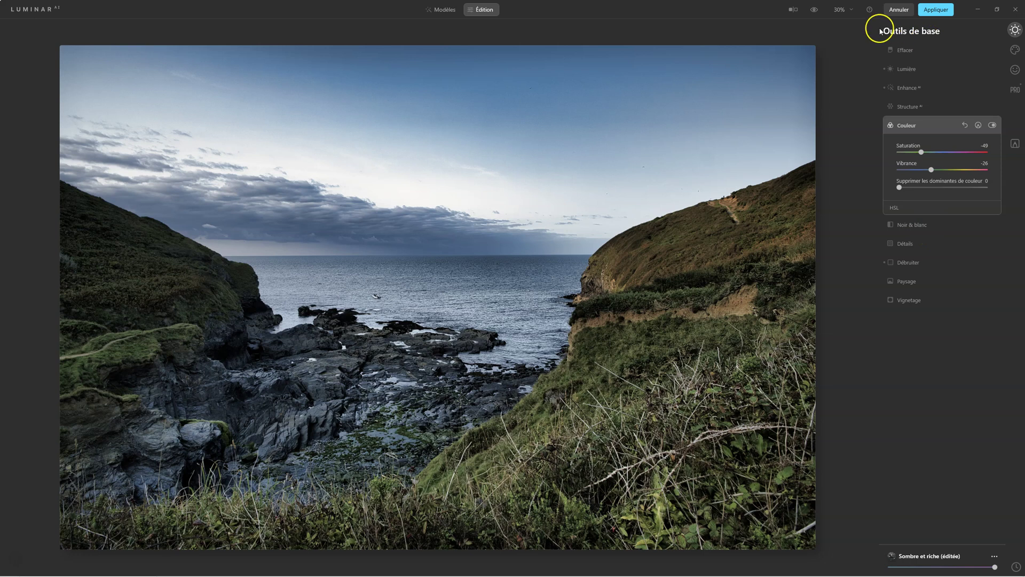
click(813, 10)
click(814, 10)
In Harmonie de couleurs, set the colour balance for Ombres to Cyan-Rouge -20, Magenta-Vert 21 and Jaune-Bleu 13
click(1014, 90)
click(922, 88)
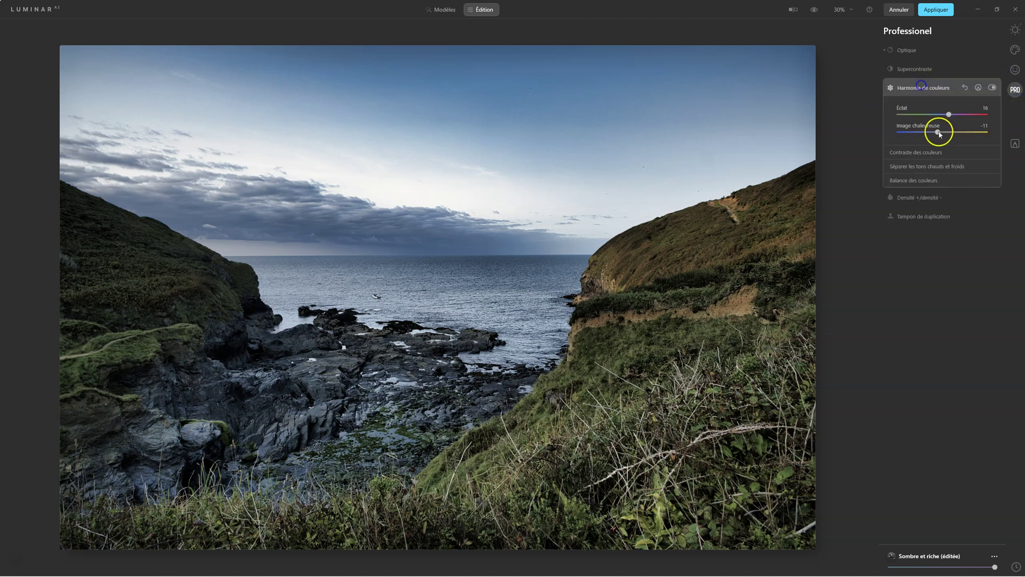
click(928, 153)
click(916, 225)
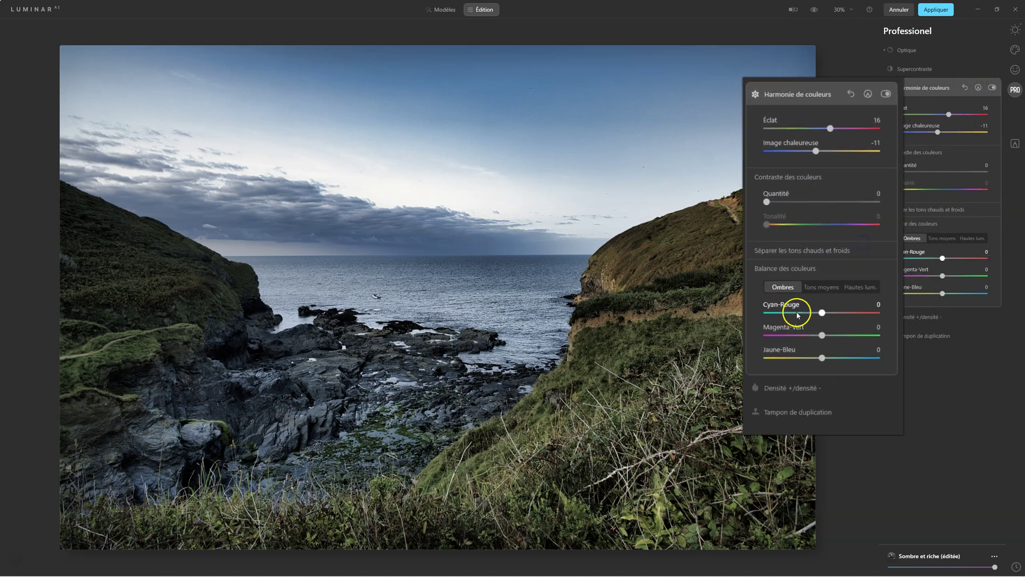
mouse_move(943, 258)
mouse_down()
mouse_move(933, 258)
mouse_move(952, 276)
mouse_up()
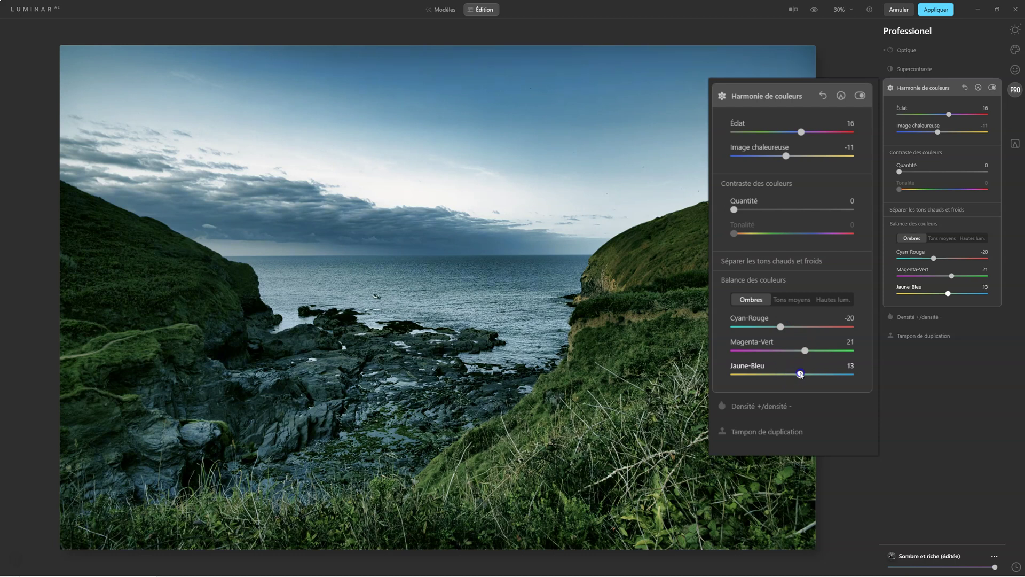
Adjust the Tons moyens Cyan-Rouge balance and set Hautes lum. to Cyan-Rouge 29, Magenta-Vert -5 and Jaune-Bleu -21
click(792, 299)
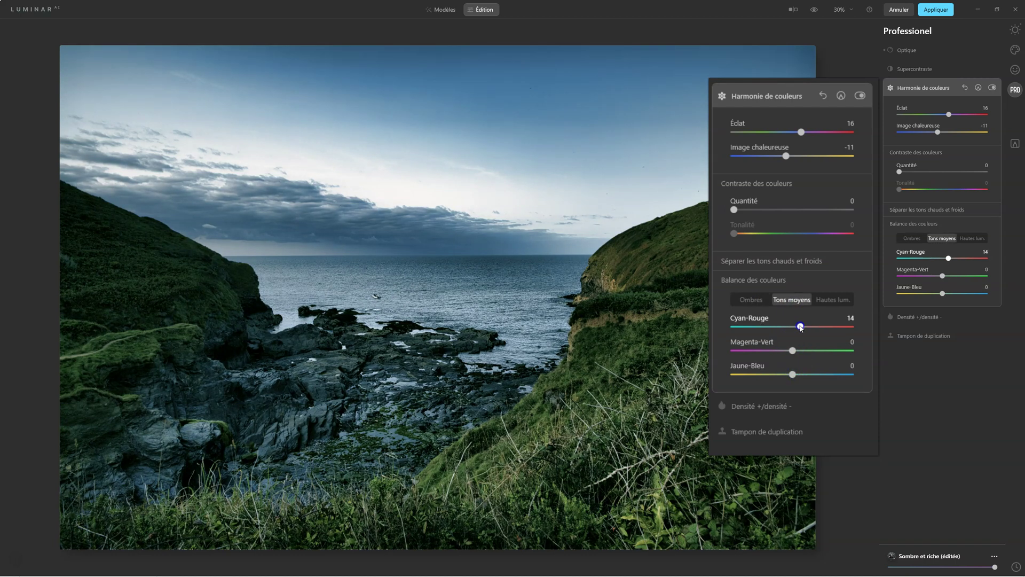
click(825, 299)
drag(795, 329, 780, 355)
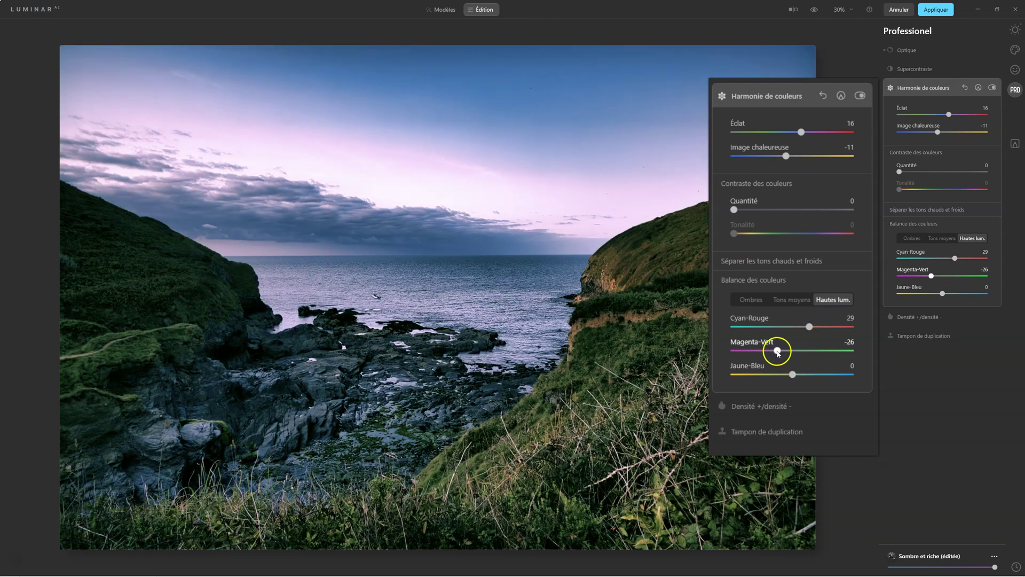
drag(792, 373, 780, 373)
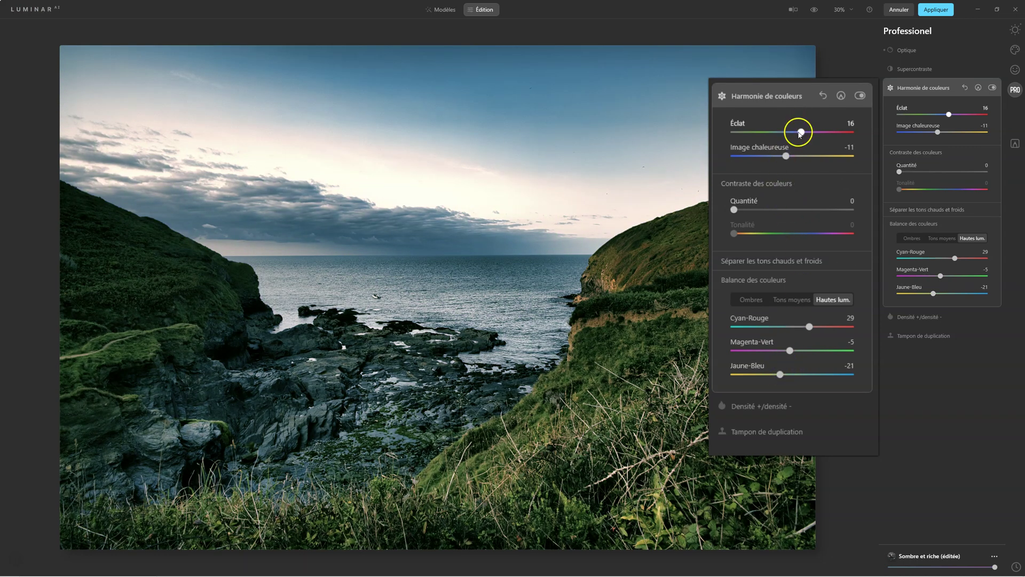
Set Éclat to -28 and Image chaleureuse to 11, and separate the warm and cool tones with Warm -38 and Froides 16
click(786, 156)
mouse_move(781, 182)
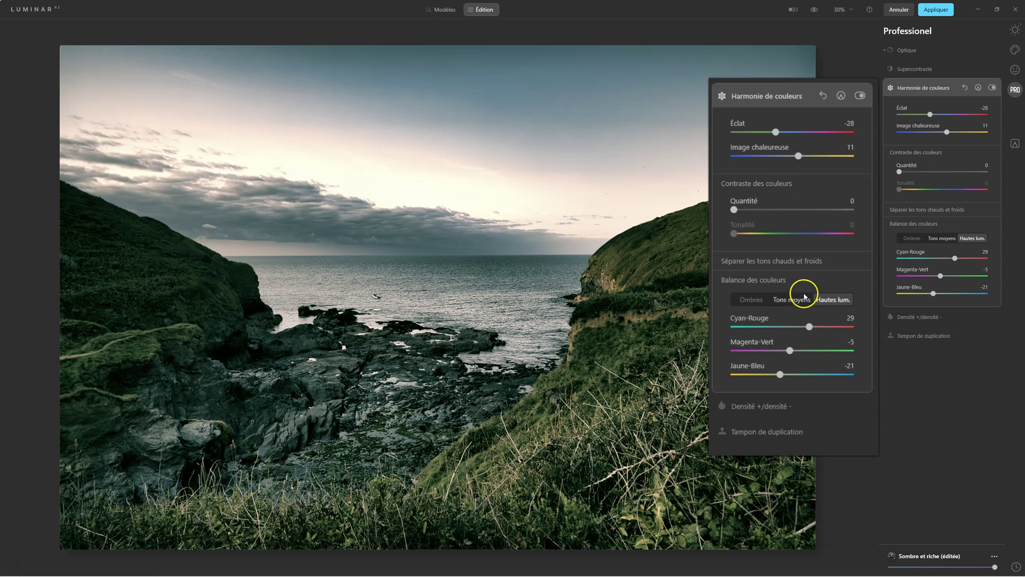
click(783, 261)
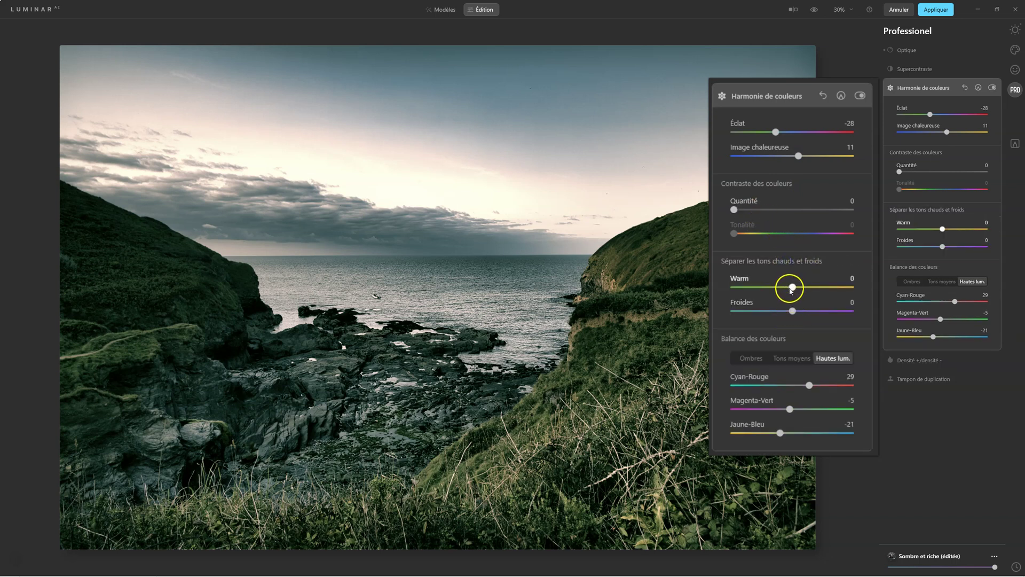
drag(792, 313, 770, 287)
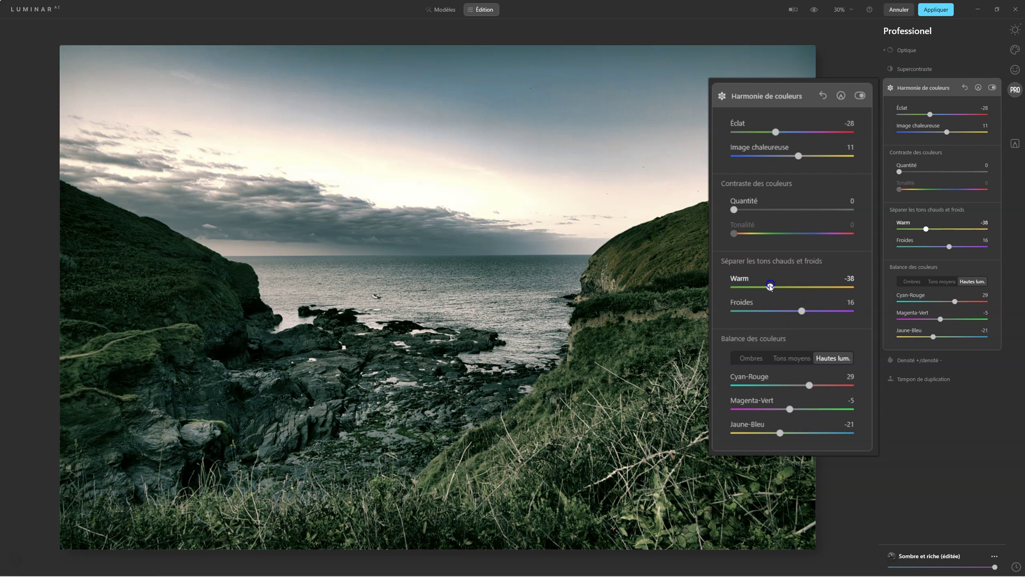
Compare the photo with the Harmonie de couleurs adjustments switched off and on
click(859, 97)
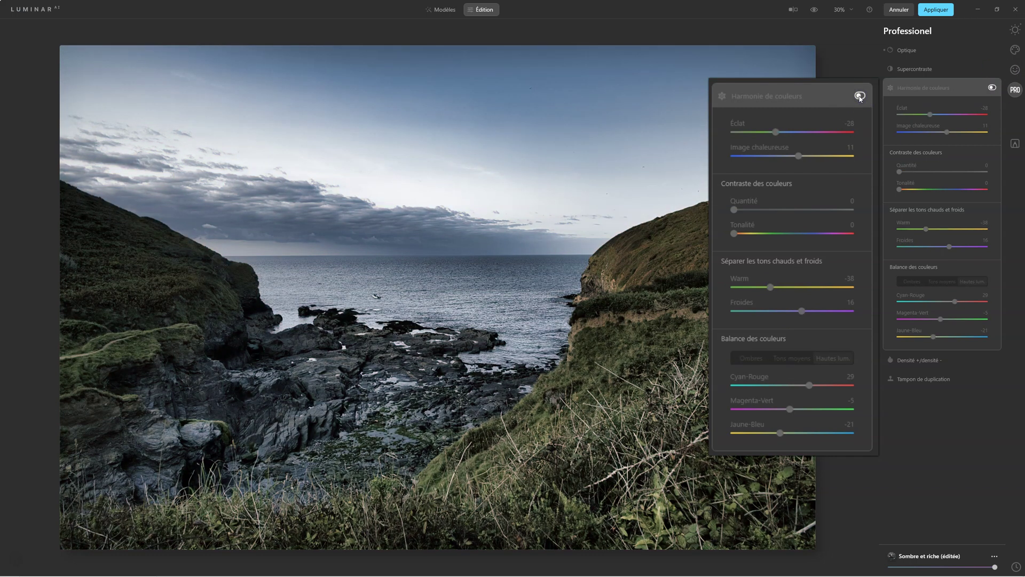
click(859, 97)
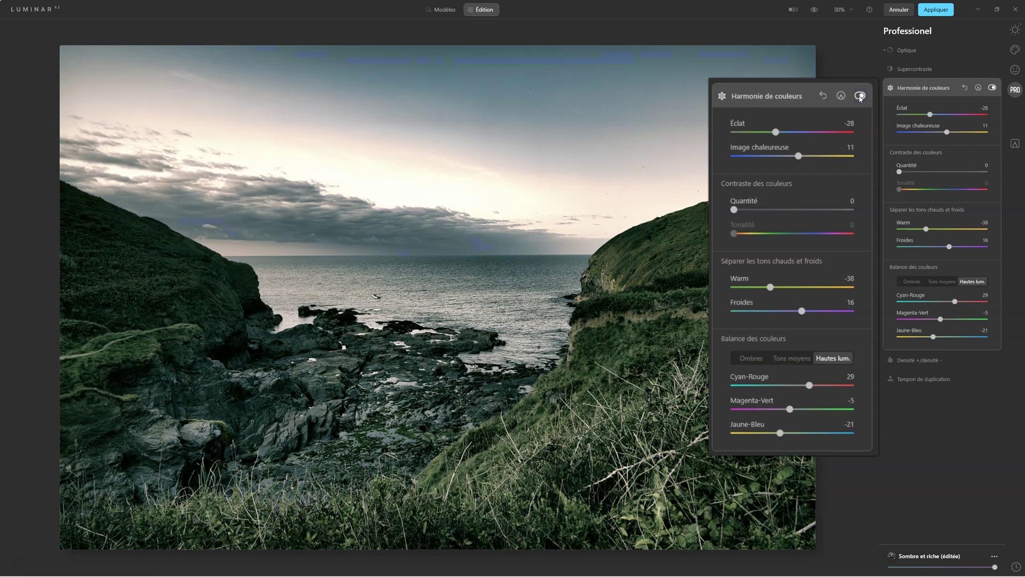
click(860, 96)
click(859, 96)
Lower the Cyan-Rouge balance of the Hautes lum. and set the Magenta-Vert balance of the Tons moyens to -27
drag(809, 384, 775, 384)
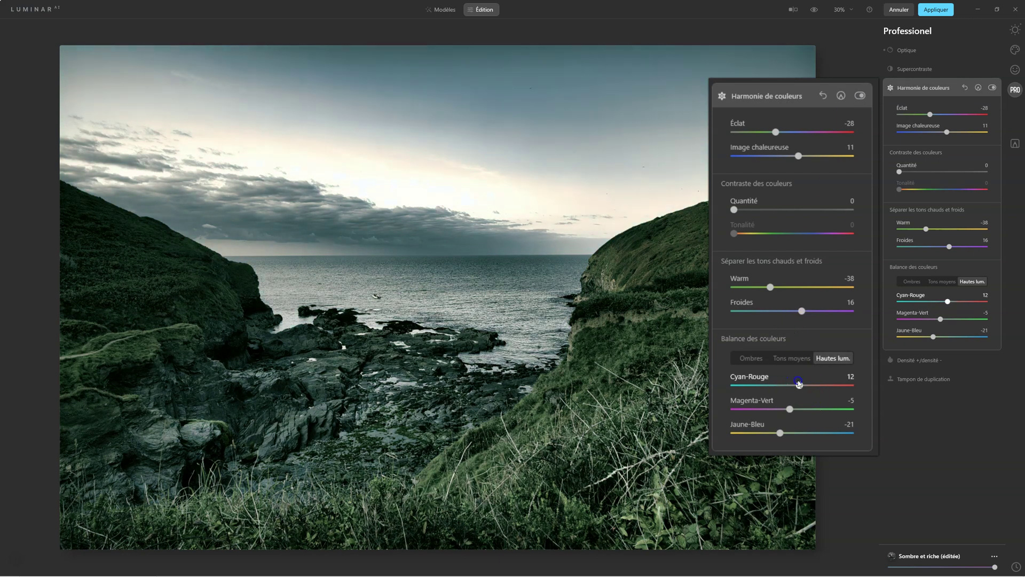
click(792, 357)
click(801, 410)
drag(802, 411, 786, 410)
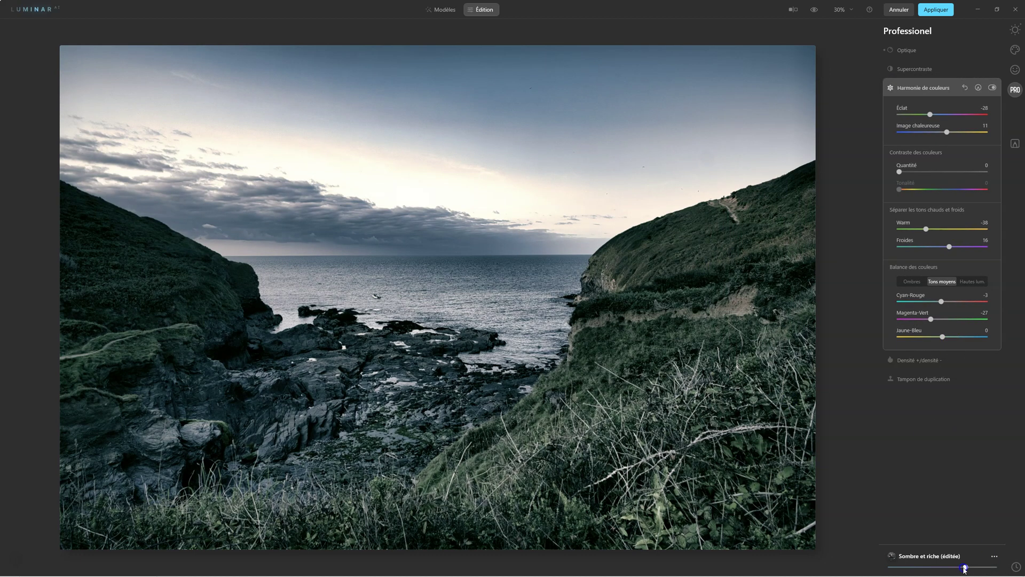
Reduce the overall strength of the Sombre et riche template and compare the photo with its unedited version
drag(920, 569, 951, 568)
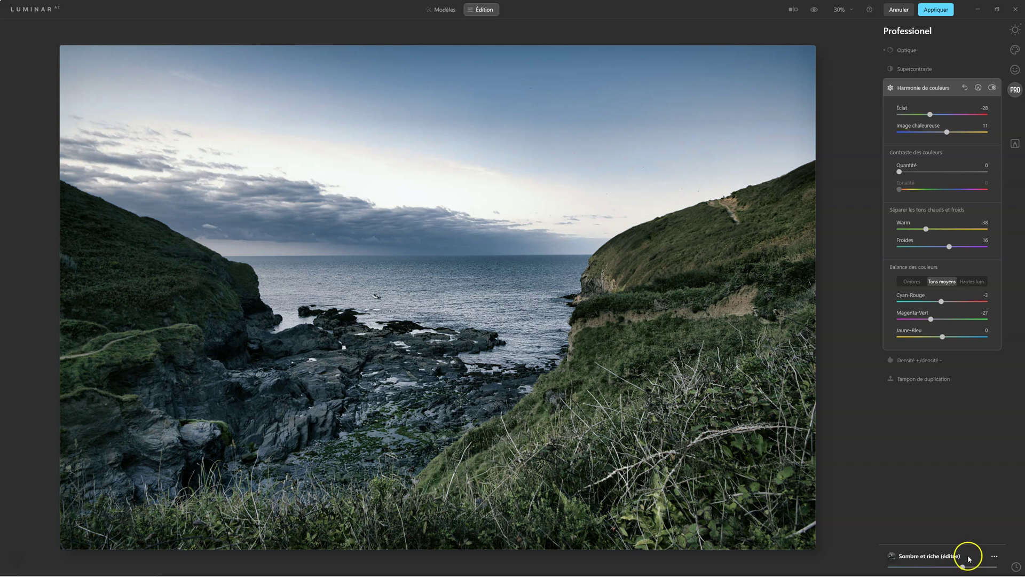
click(815, 9)
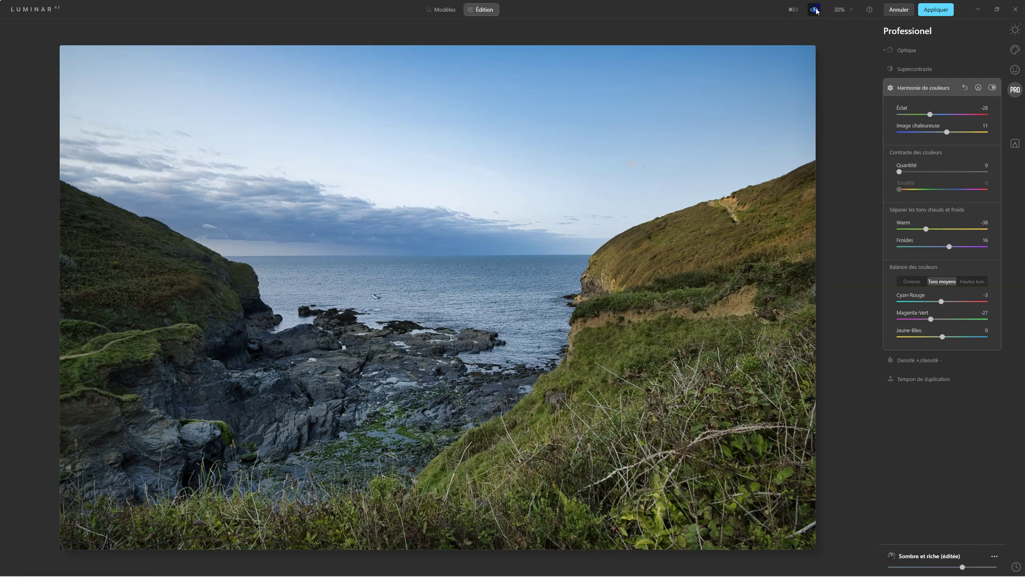
click(815, 10)
Apply the plugin edits to return to Luminar 4, and compare the photo with the resulting layer hidden and shown
click(937, 11)
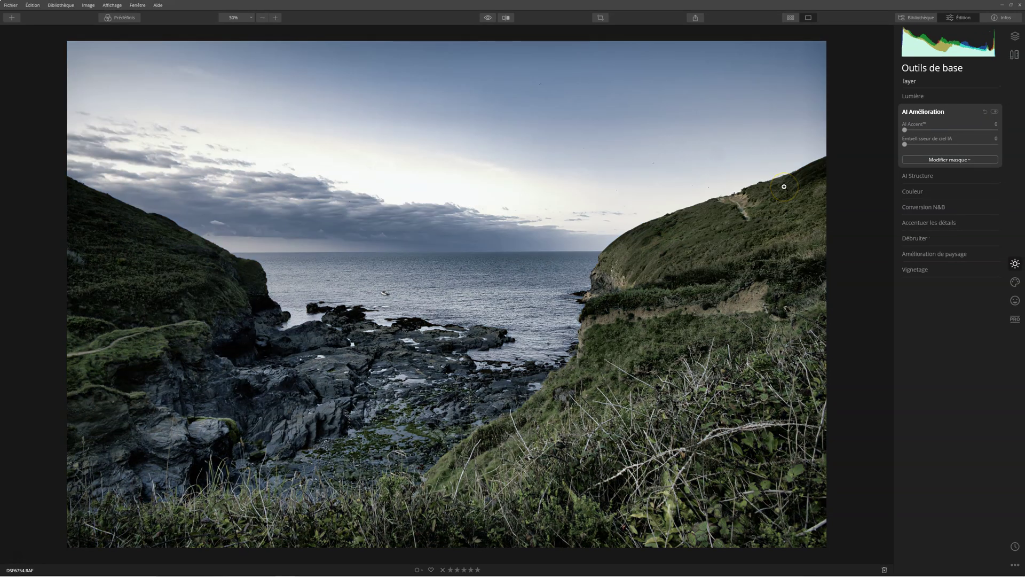
click(1016, 36)
click(906, 88)
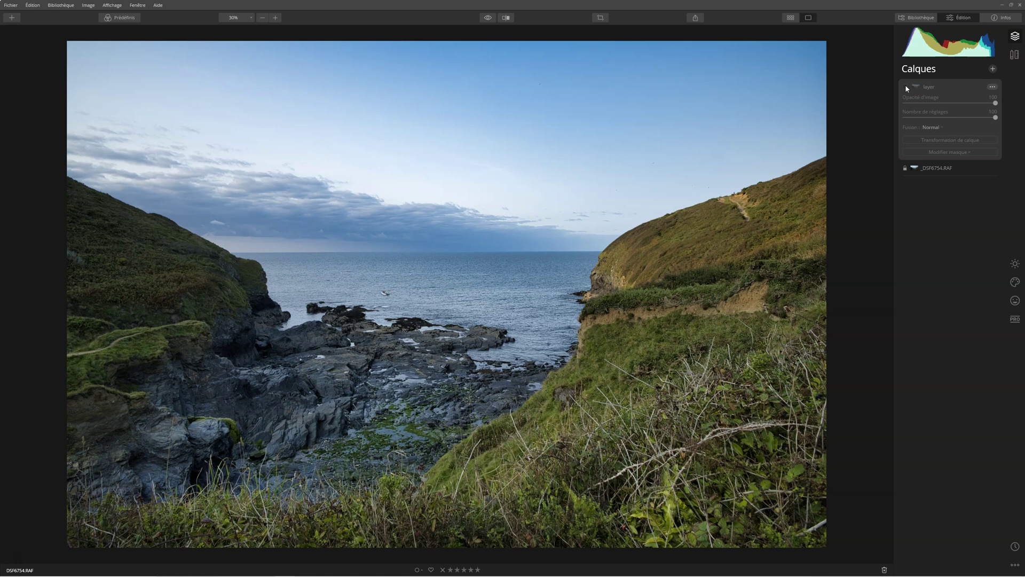
click(906, 89)
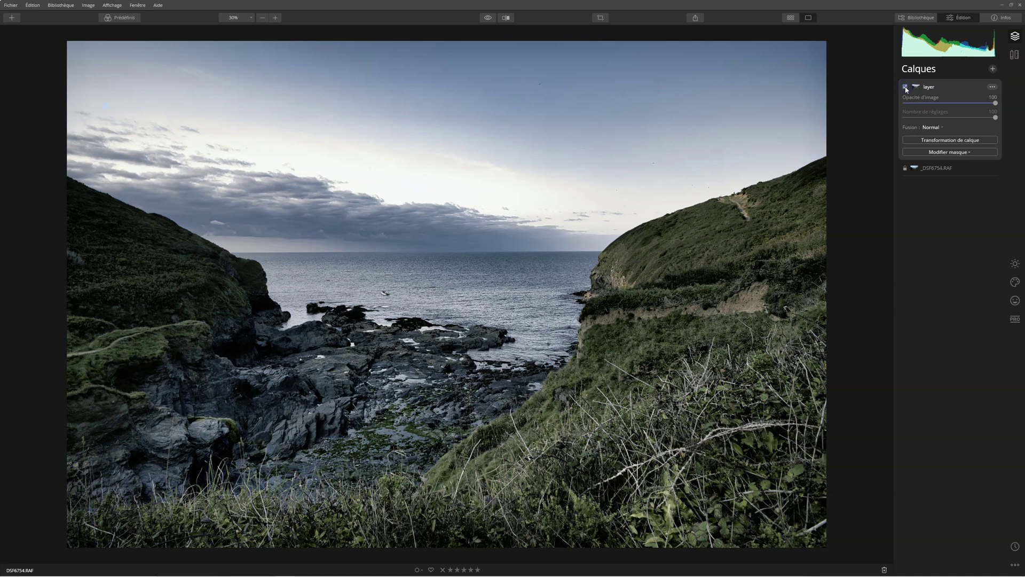
click(906, 87)
click(906, 87)
Add a new adjustment layer and open the Luminar 4 Ekeylight 1_Light Panel preset collection
click(992, 69)
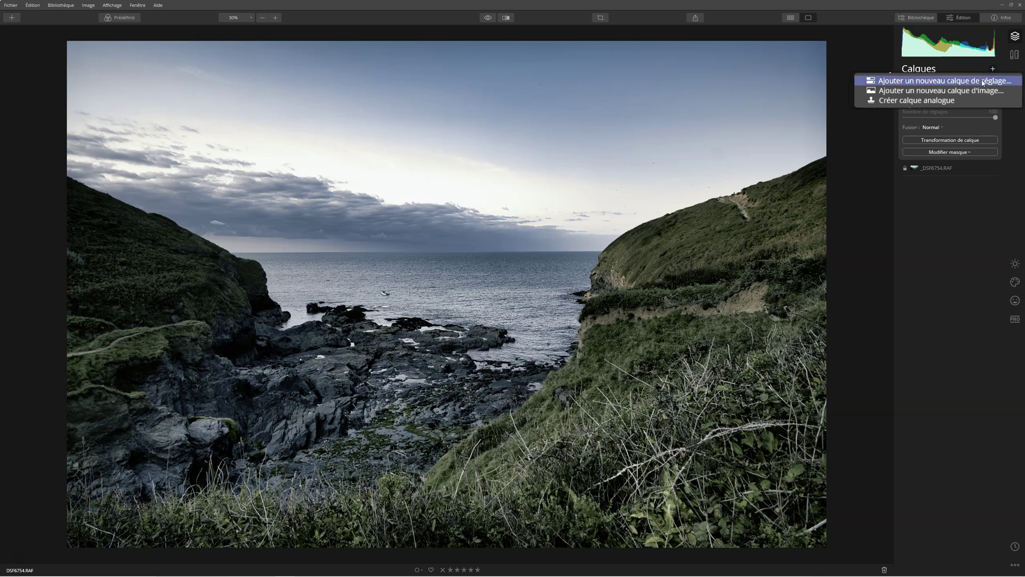
click(982, 82)
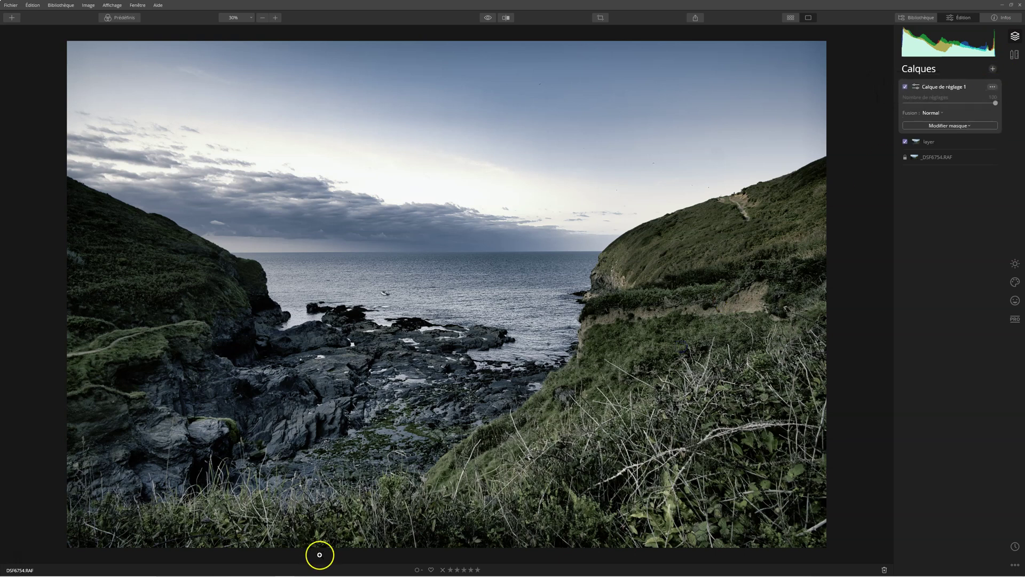
click(121, 18)
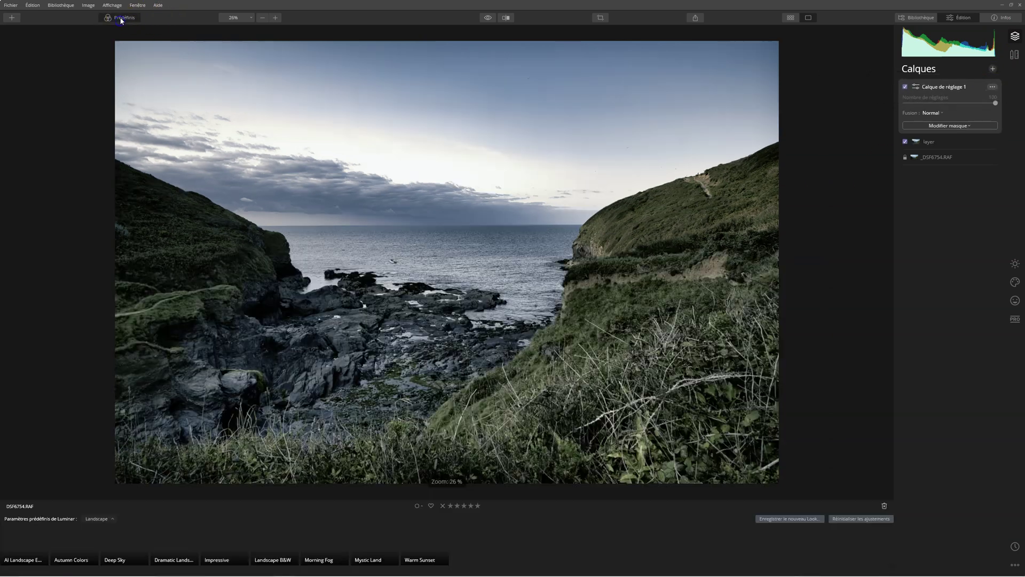
click(103, 520)
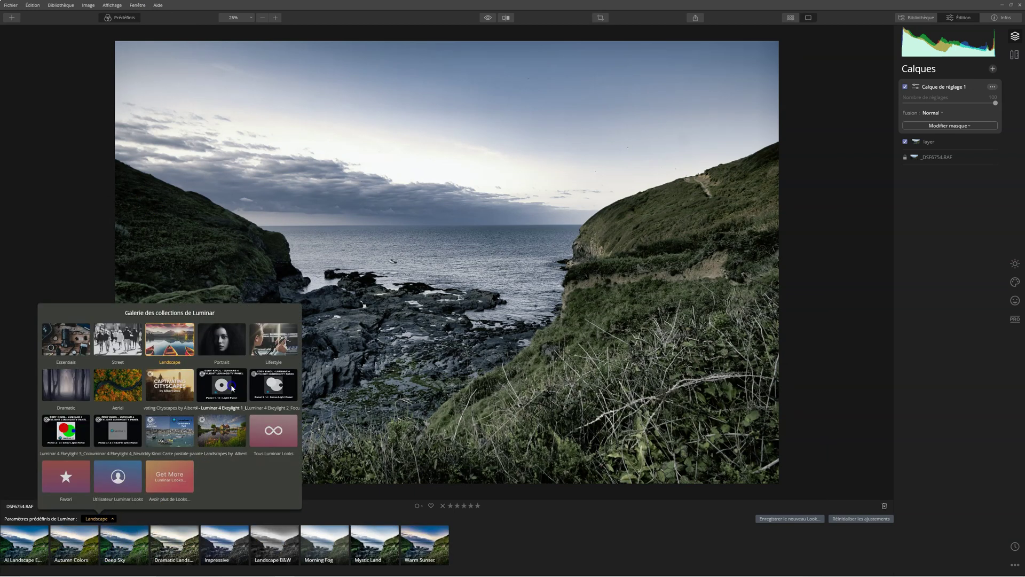
click(231, 384)
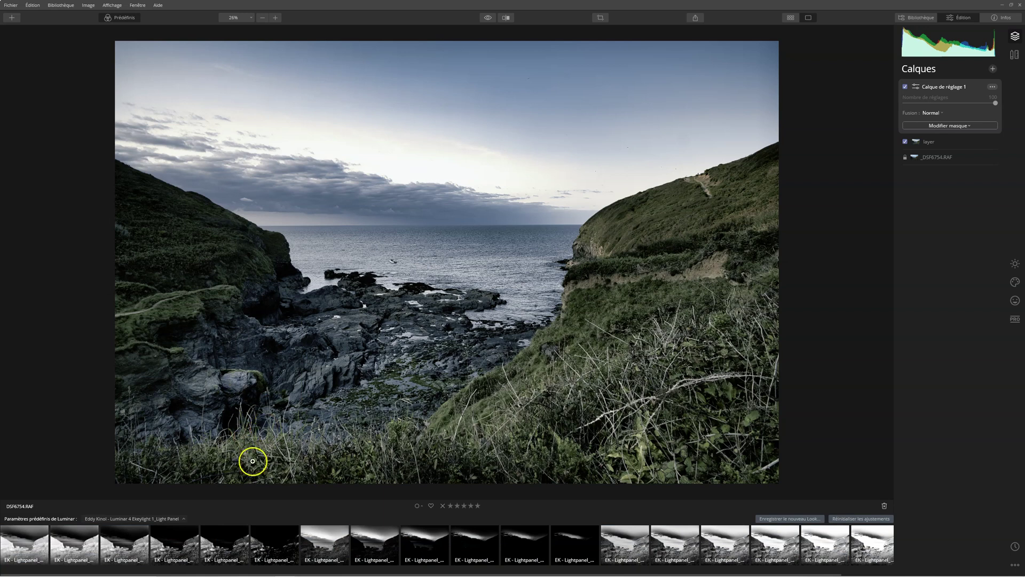
Try several Lightpanel presets, apply the fifth one to the adjustment layer and give that layer a luminosity mask
click(267, 545)
click(172, 542)
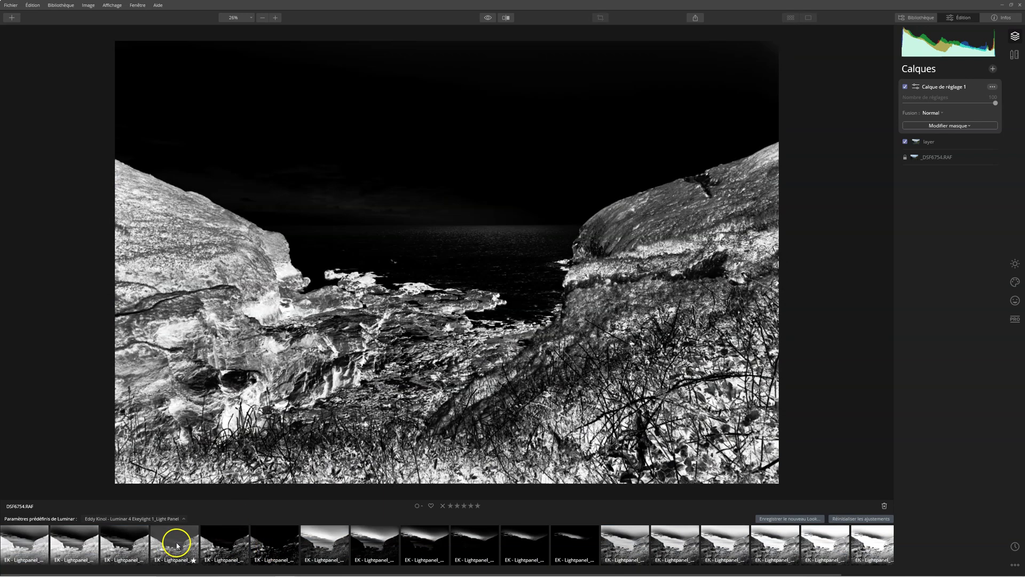
click(132, 543)
click(219, 543)
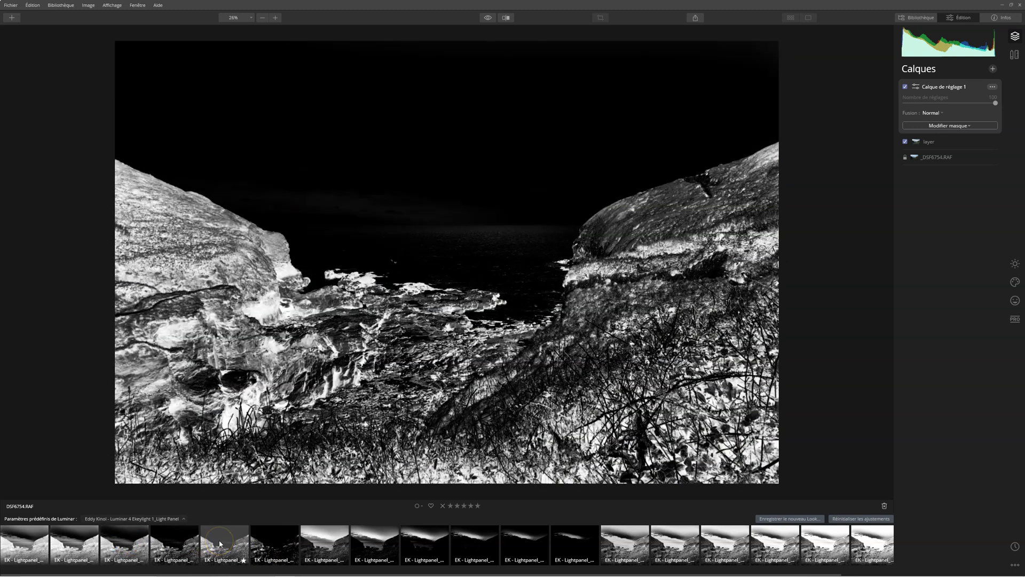
click(961, 125)
click(938, 164)
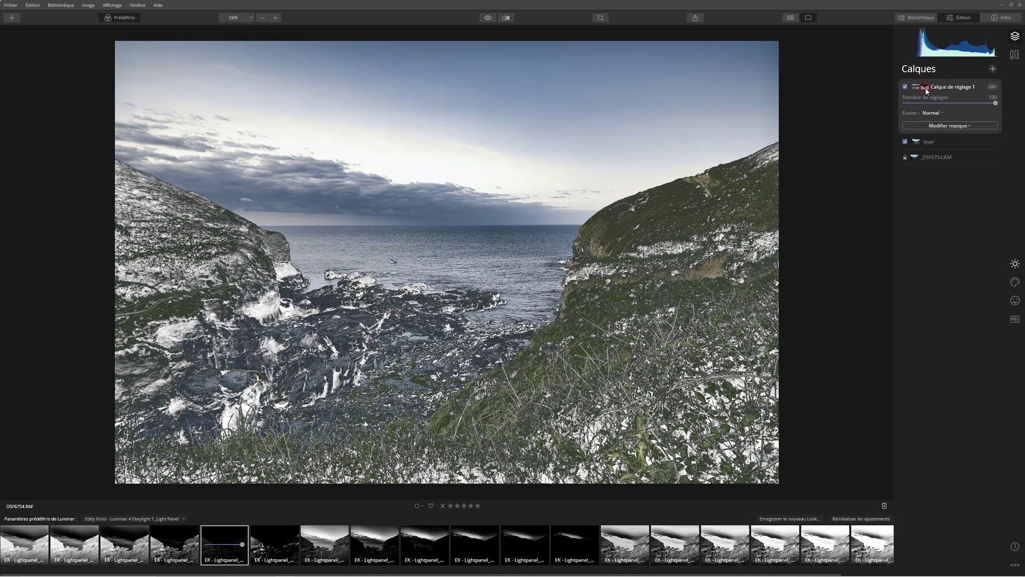
Copy the mask of Calque de réglage 1 and delete that adjustment layer
click(992, 87)
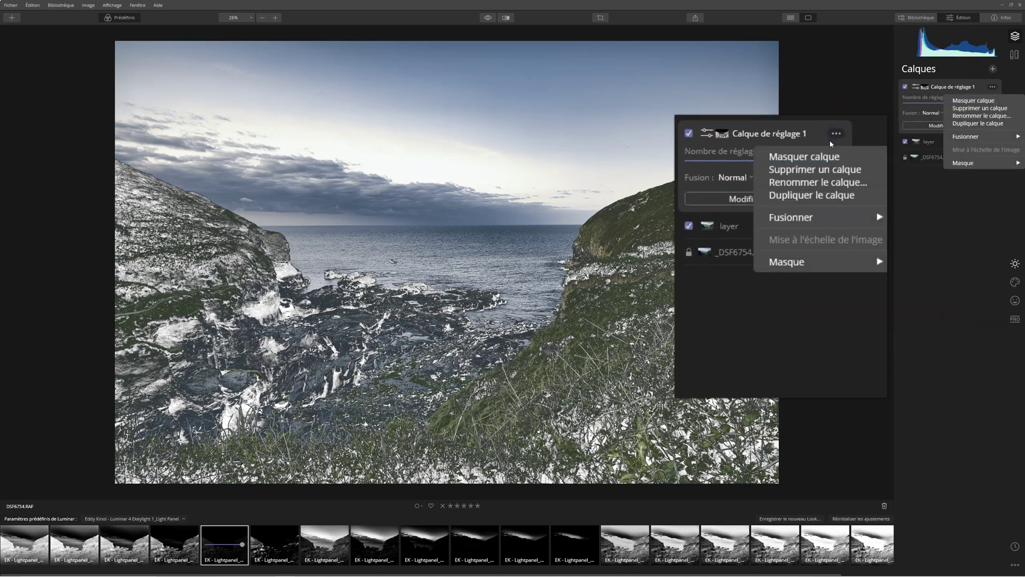
mouse_move(963, 163)
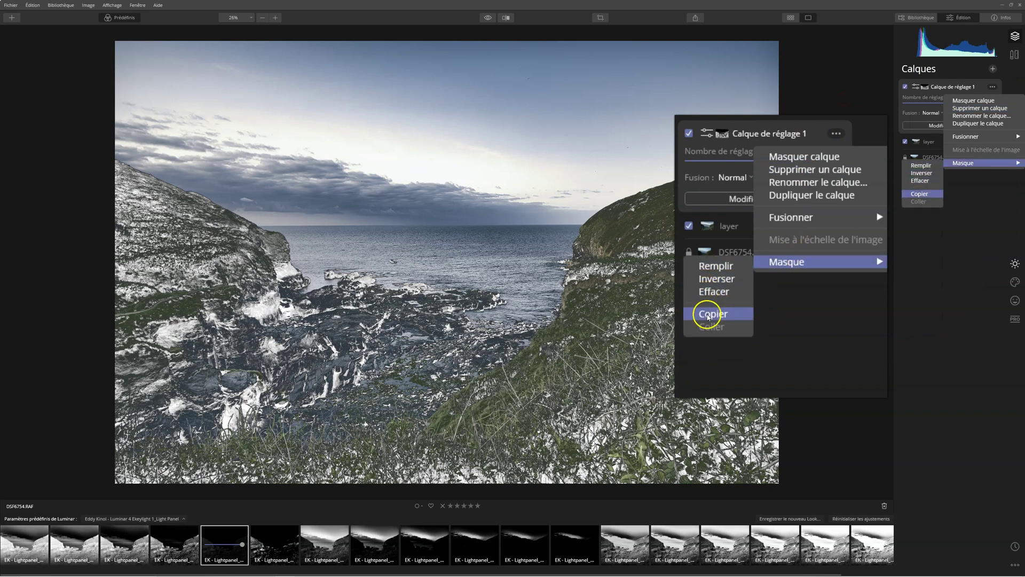
click(919, 193)
click(992, 87)
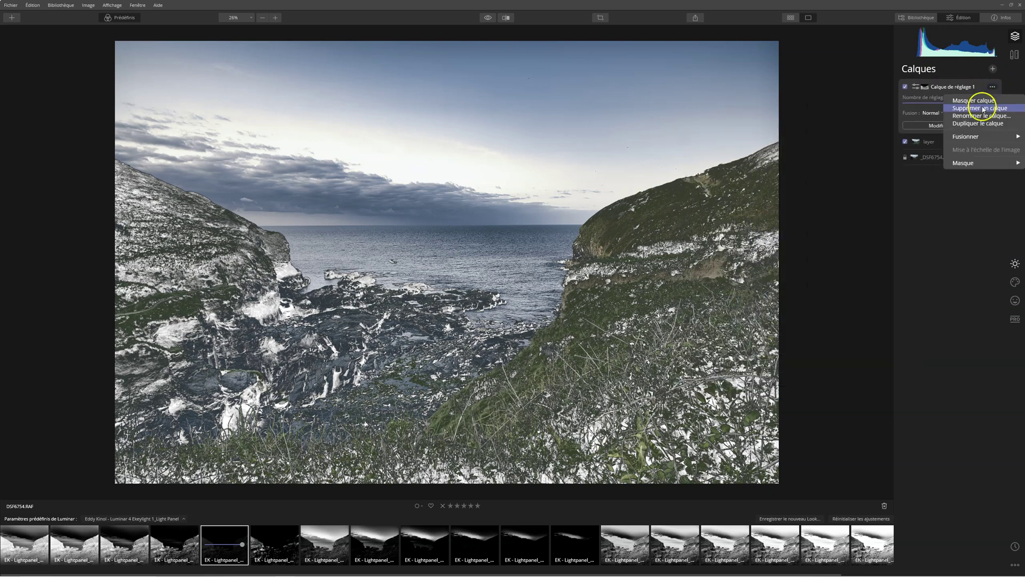
click(980, 108)
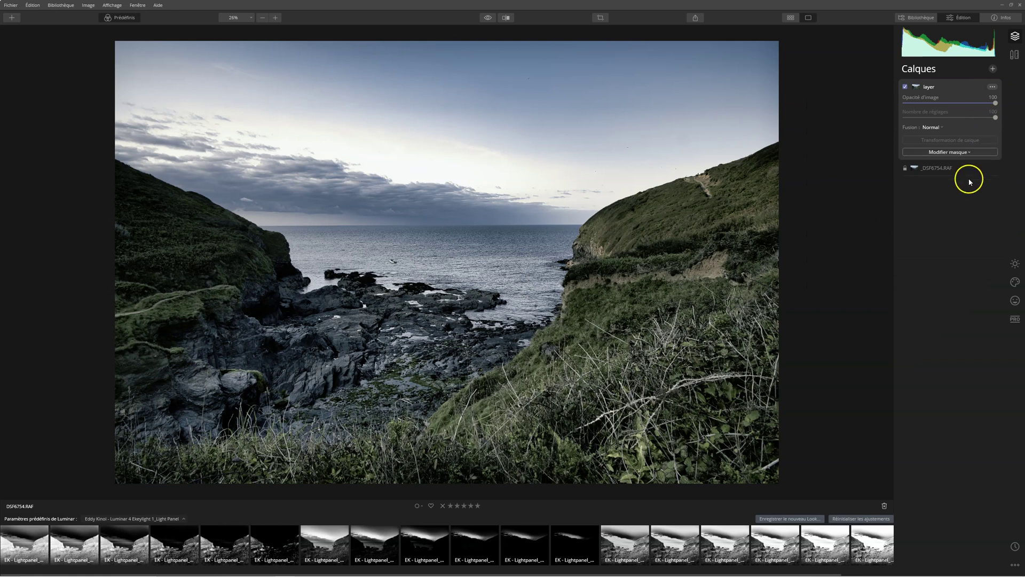
Set the AI Structure Quantité to 39 on the plugin-edited layer
click(1015, 263)
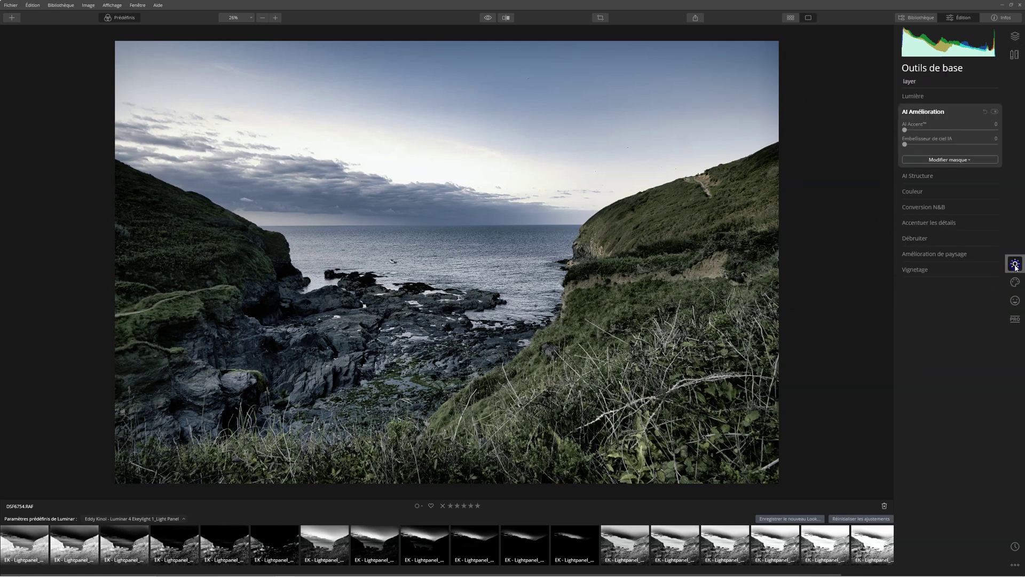
click(1015, 282)
click(1015, 264)
click(970, 176)
click(951, 145)
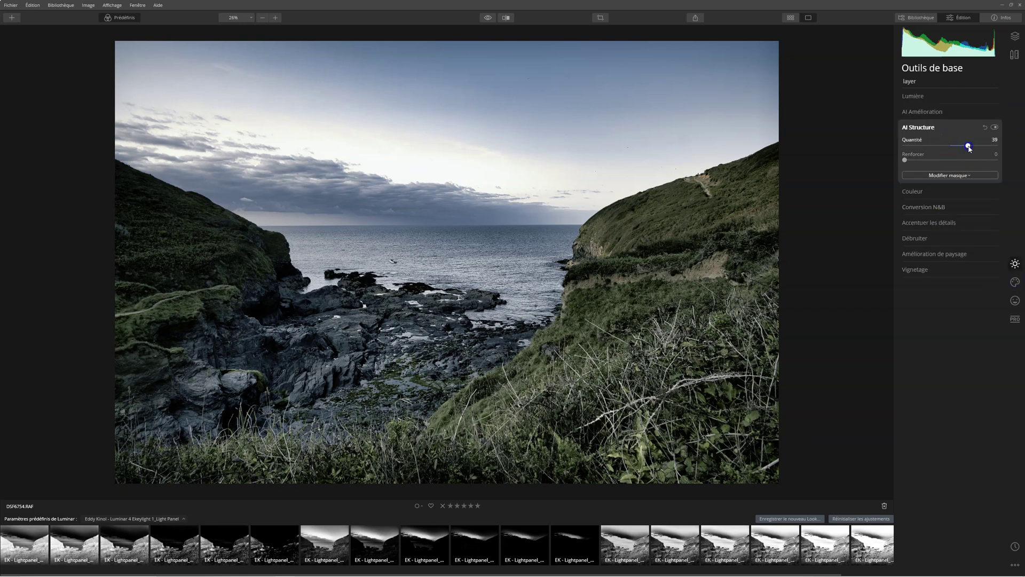
Open a brush mask on the AI Structure adjustment and paste the copied luminosity mask into it
click(949, 176)
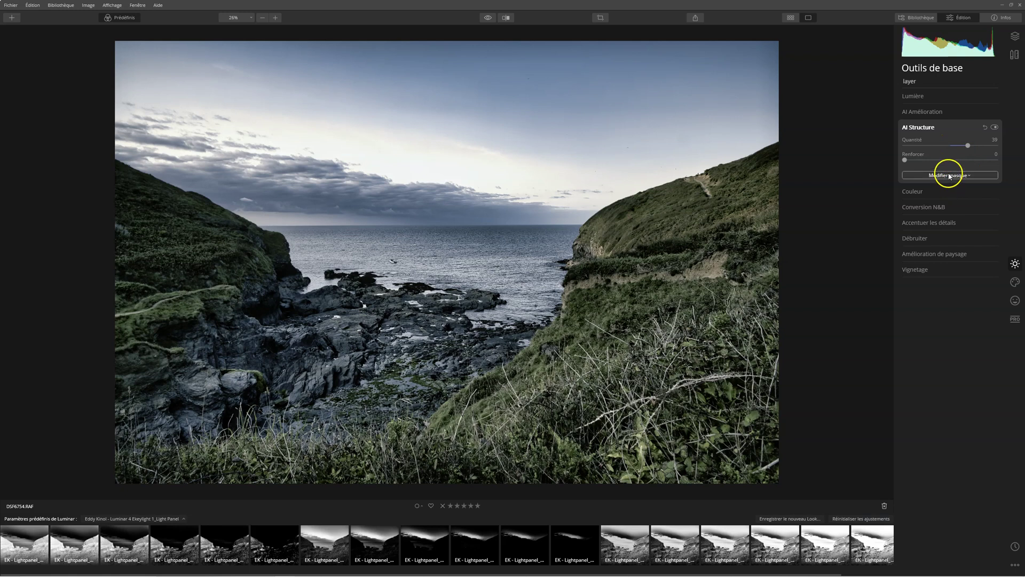
click(944, 185)
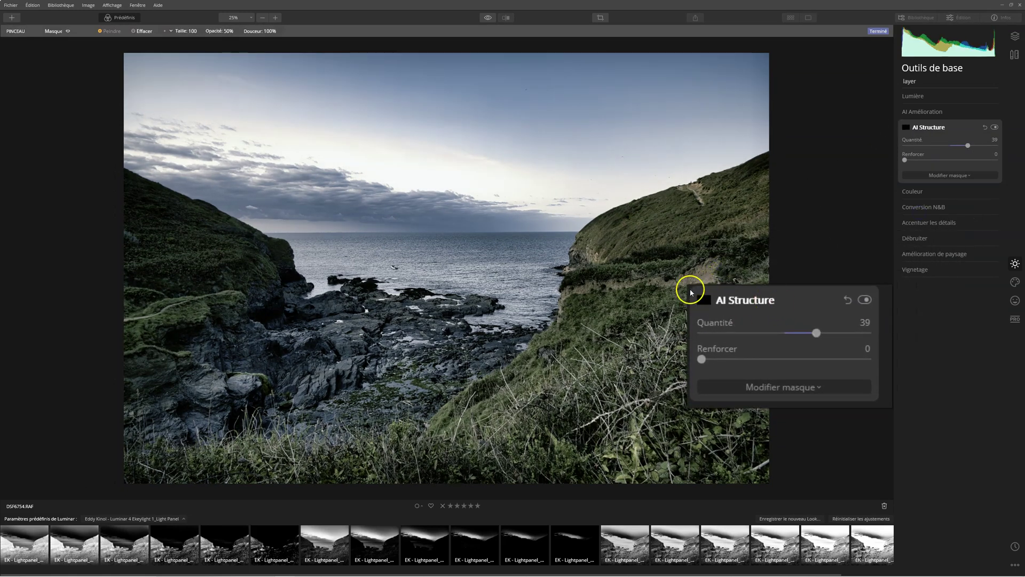
click(705, 298)
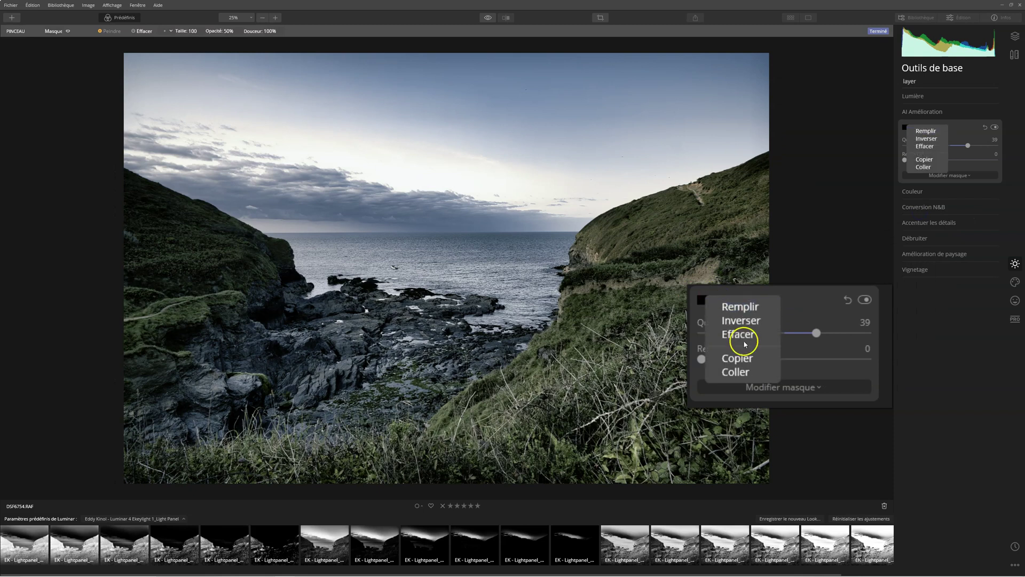
click(745, 372)
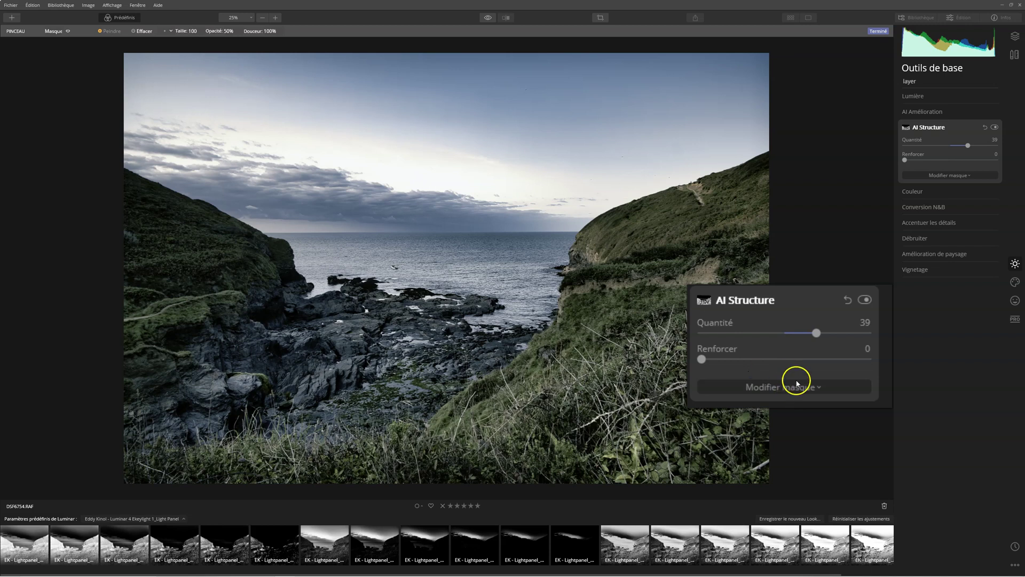
Set the masked AI Structure adjustment to Renforcer 46 and Quantité 84, and leave mask editing
drag(702, 359, 854, 334)
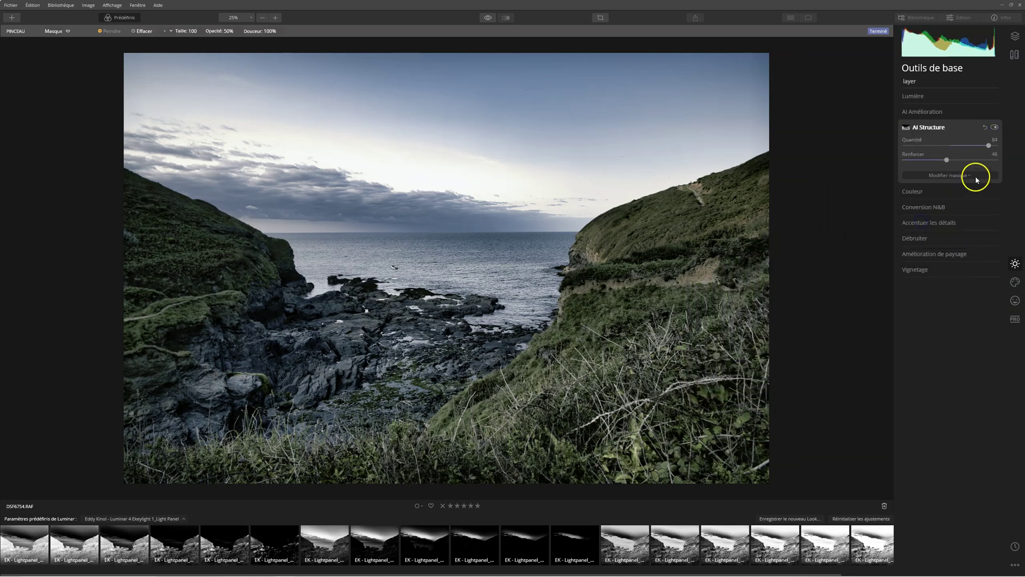
click(961, 175)
click(971, 176)
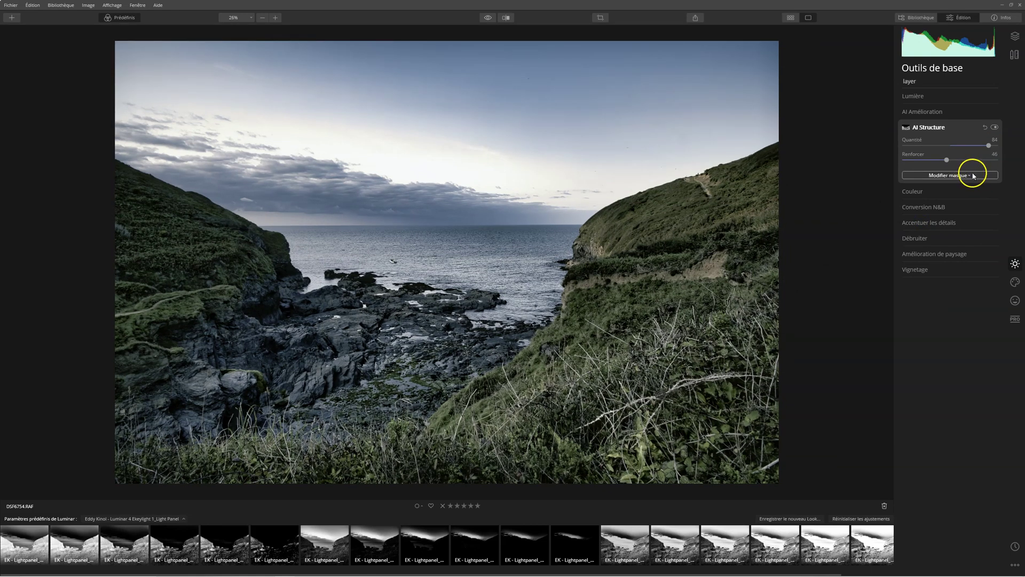
Reopen the AI Structure brush mask and examine its coverage of the photo with the mask overlay
click(973, 177)
click(924, 183)
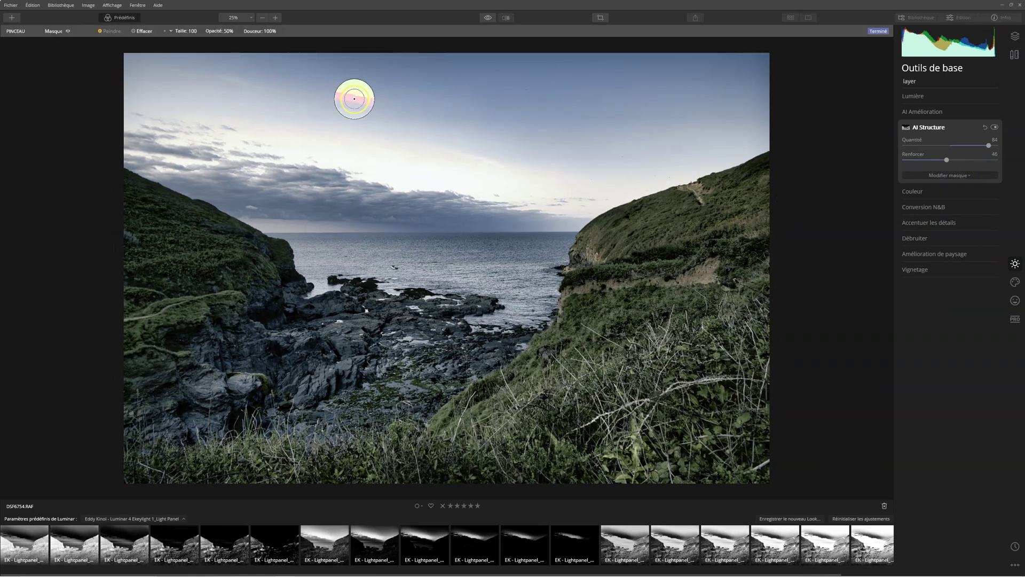
click(68, 31)
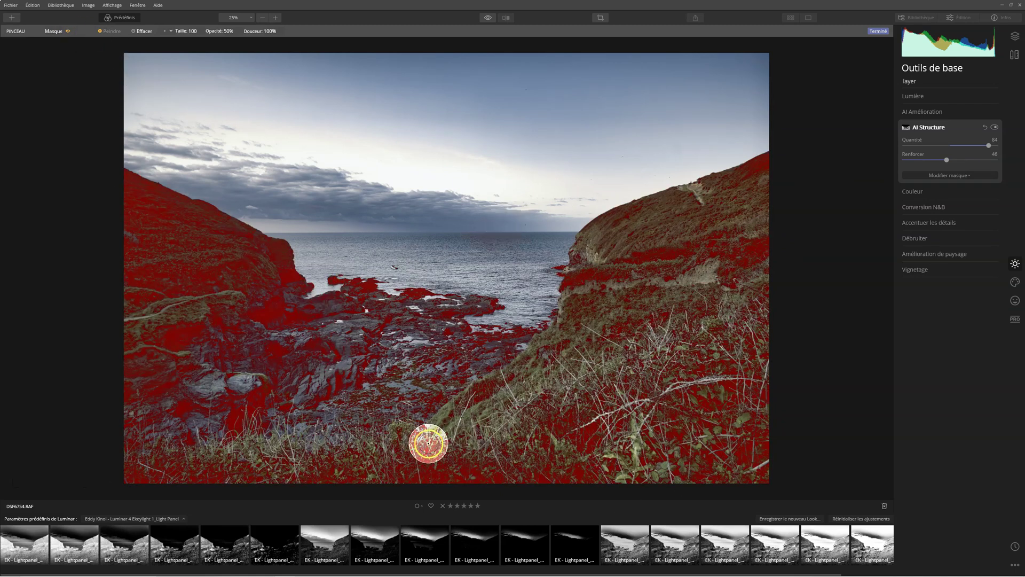
click(67, 31)
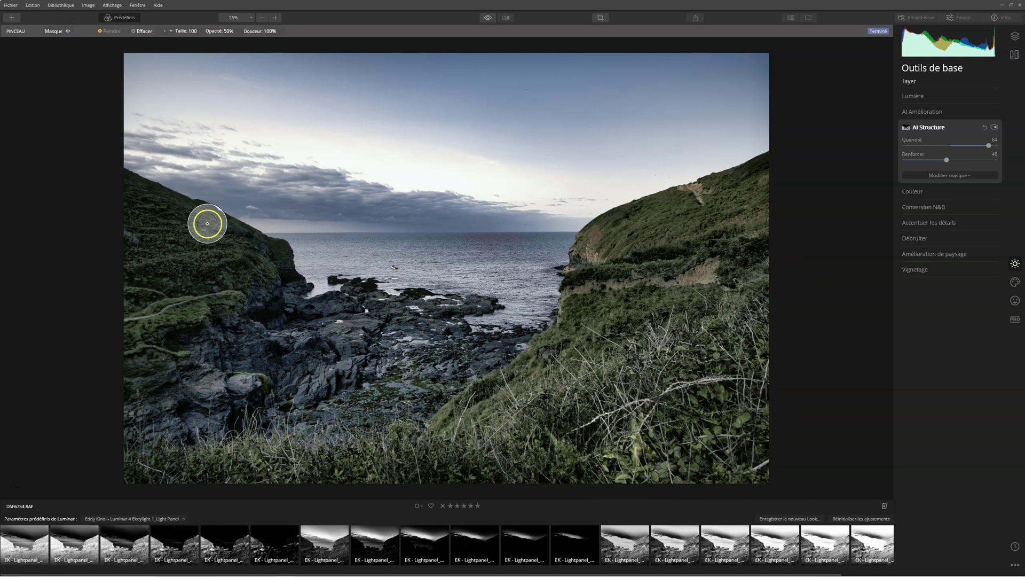
Switch to the browser and look through the free Luminar 4 look packs, including the Ekeylight luminosity panel download
click(185, 518)
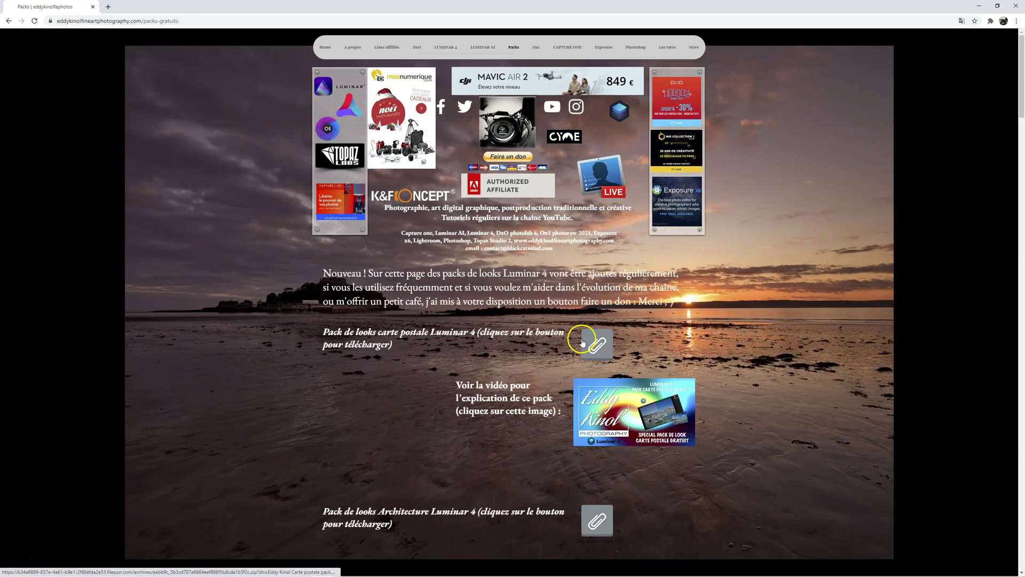
scroll(660, 337, down, 10)
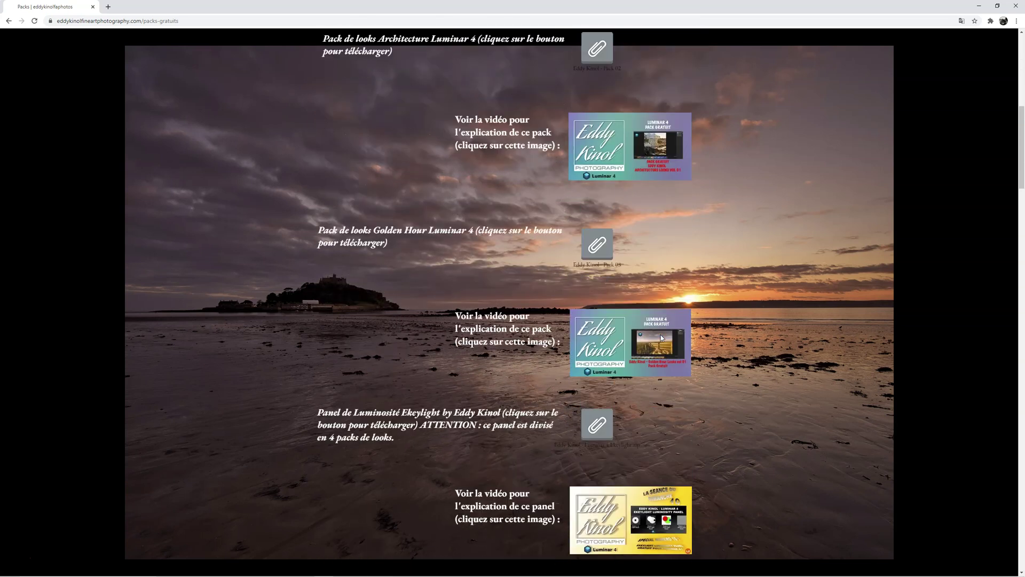
scroll(662, 337, down, 5)
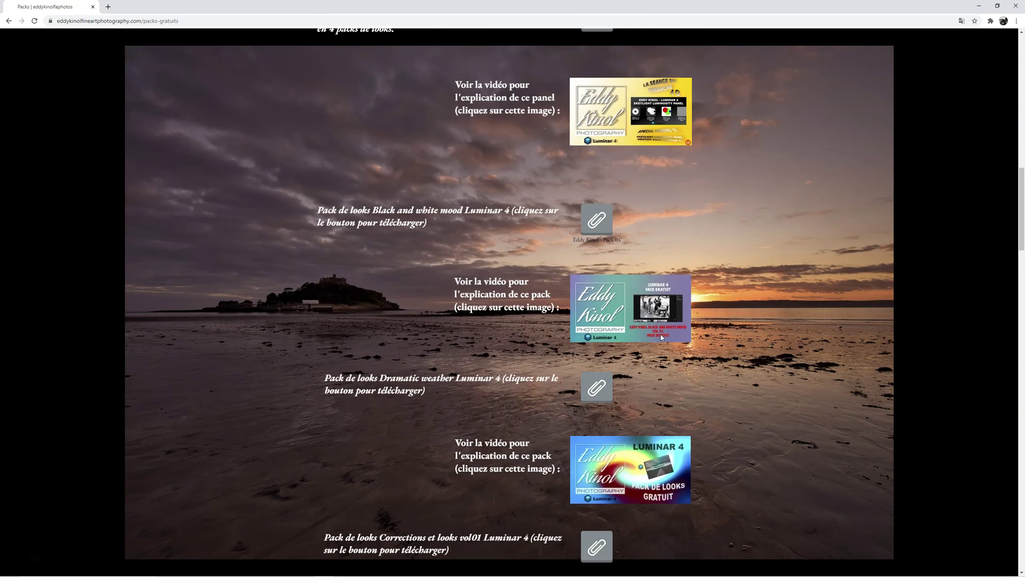
scroll(657, 321, up, 3)
click(648, 288)
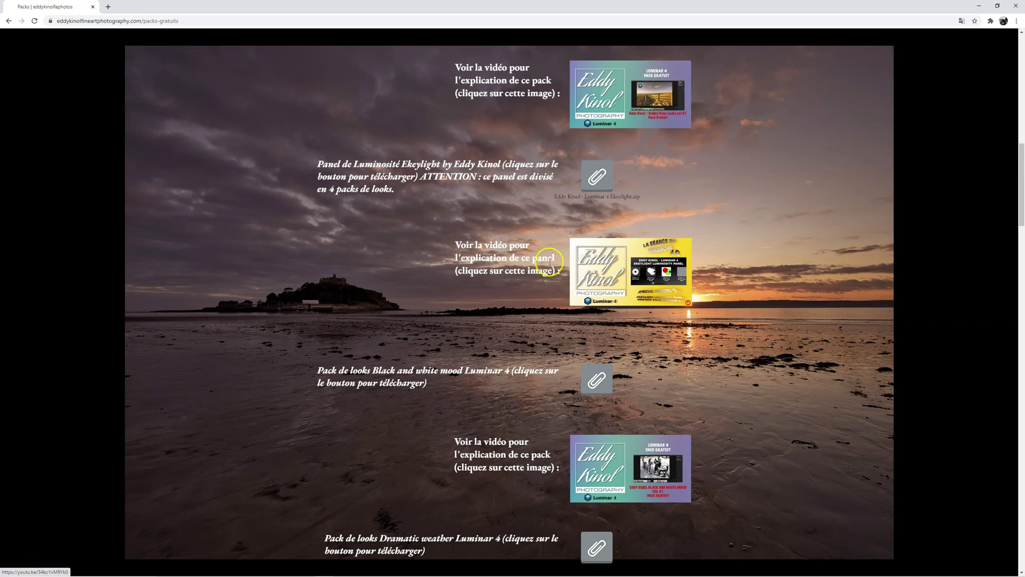
scroll(716, 292, down, 3)
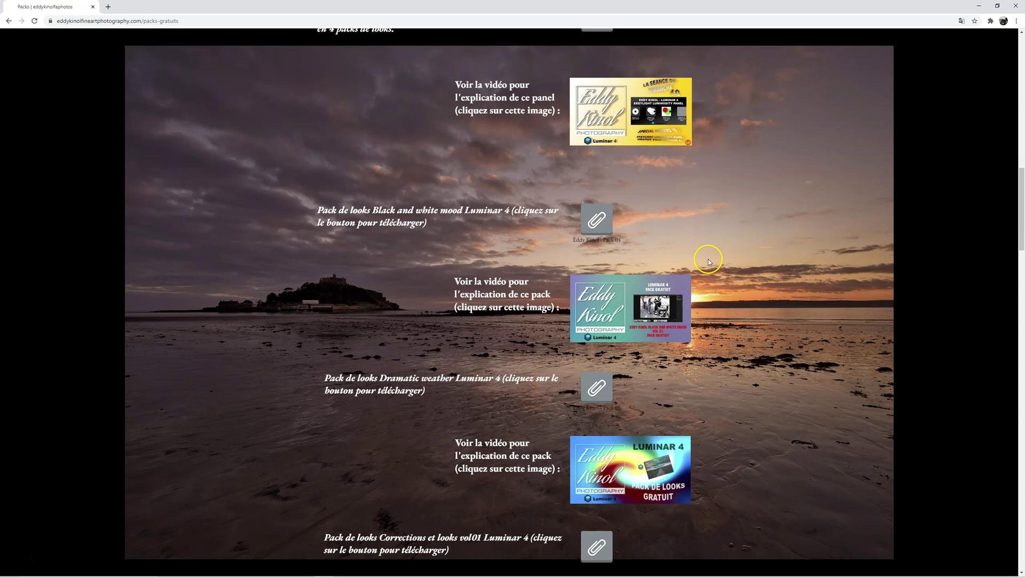
scroll(708, 258, down, 3)
scroll(716, 260, down, 1)
scroll(715, 261, down, 1)
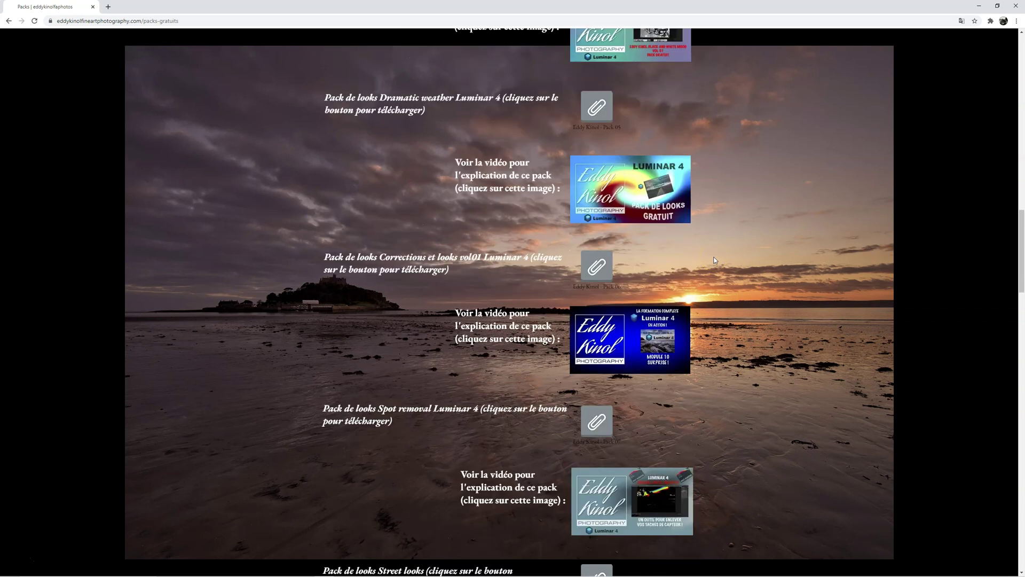
click(610, 92)
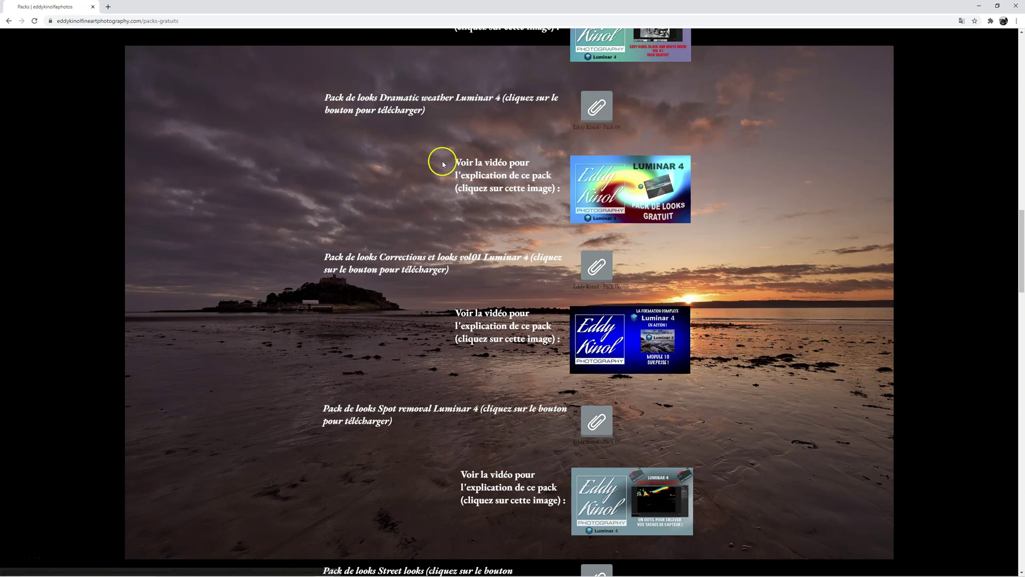
scroll(734, 229, down, 1)
scroll(732, 229, up, 7)
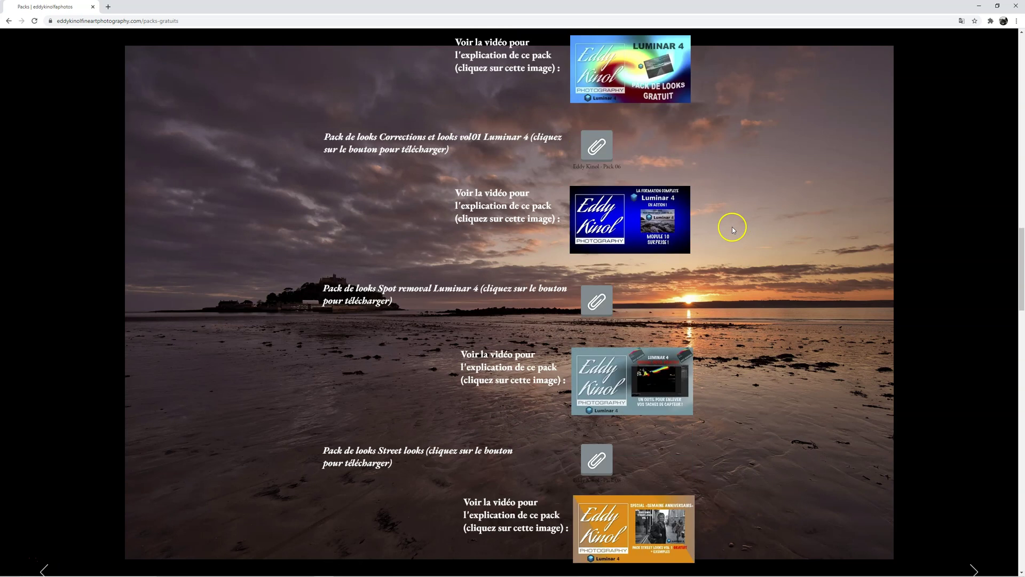
scroll(731, 255, up, 4)
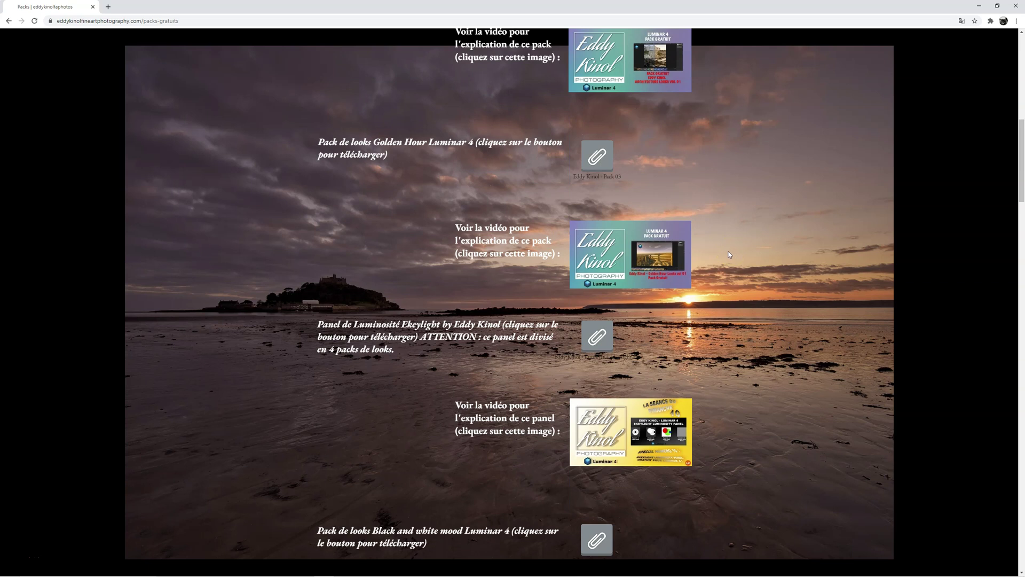
click(729, 252)
click(871, 170)
click(934, 145)
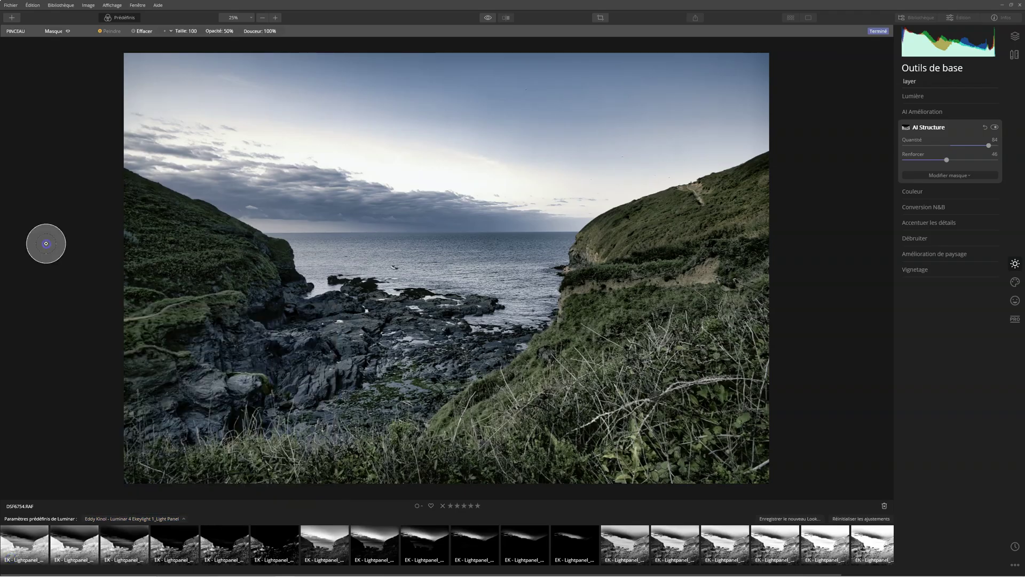
Back in Luminar 4, finish editing the AI Structure mask and hide the preset strip below the photo
mouse_move(170, 472)
mouse_down()
mouse_move(126, 491)
mouse_move(132, 481)
mouse_up()
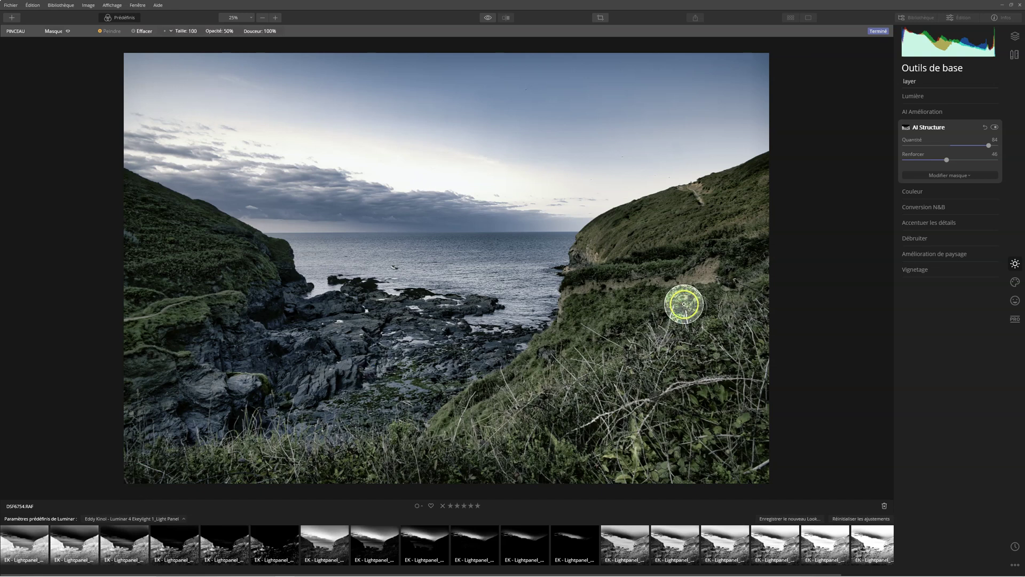
click(880, 31)
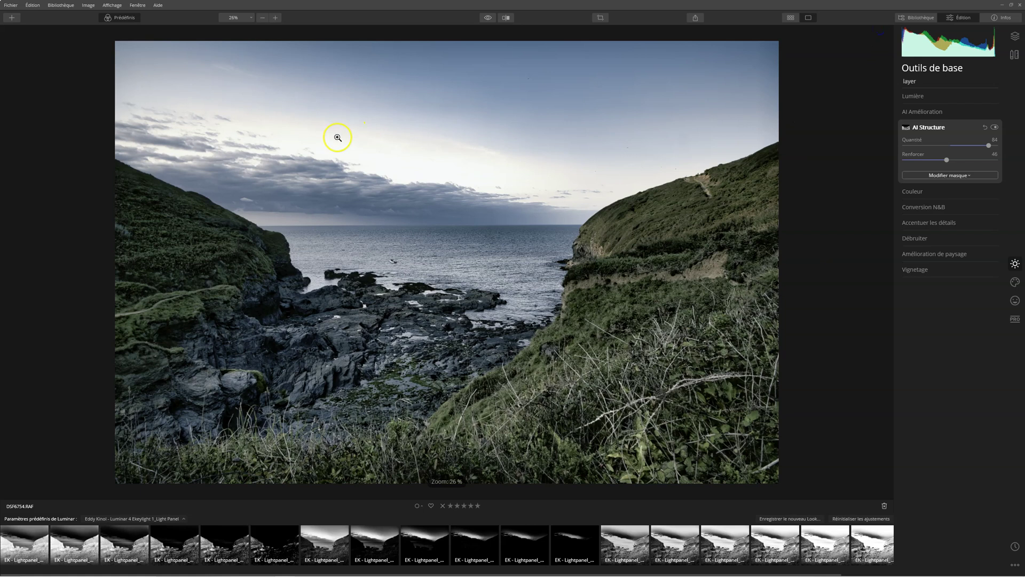
click(121, 17)
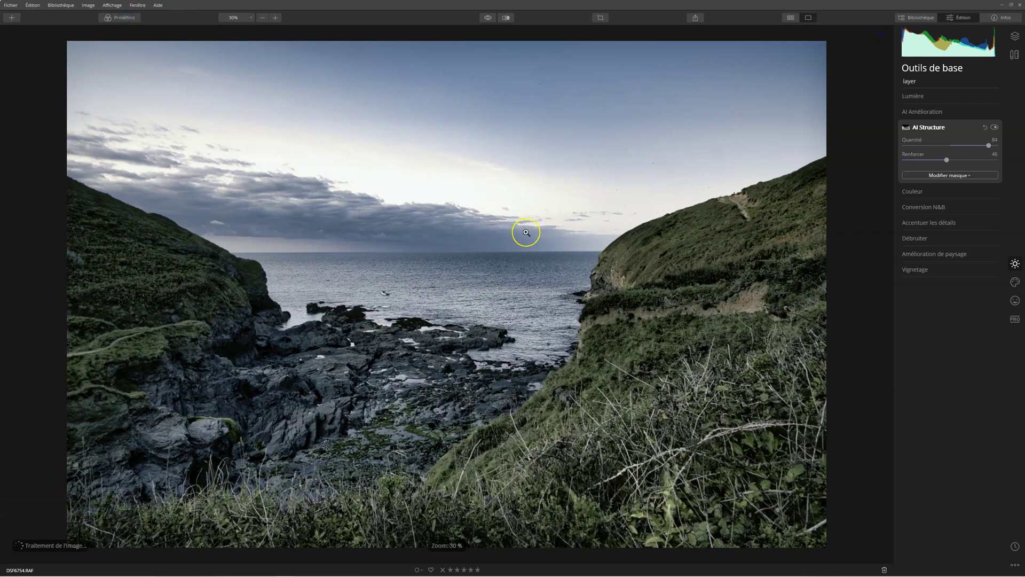